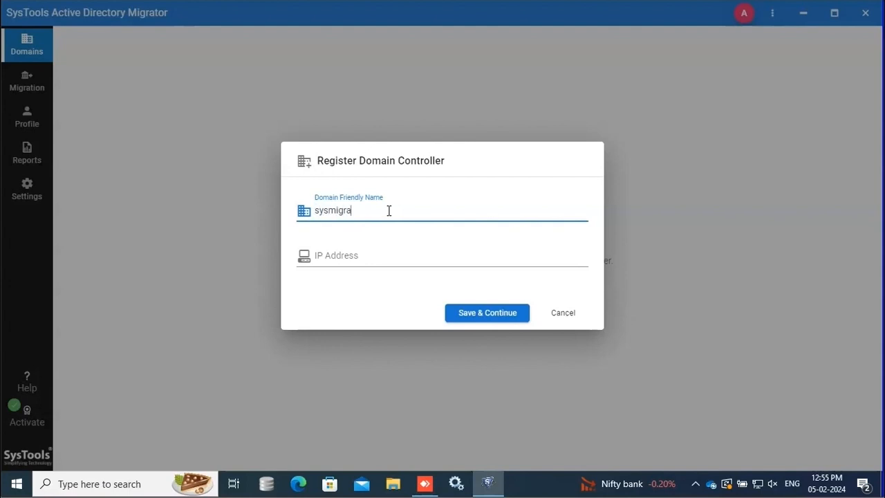
Register the sysmigration.local controller at 192.168.10.181 and open its Domain Details page
left_click(373, 255)
type("192.168.10.181")
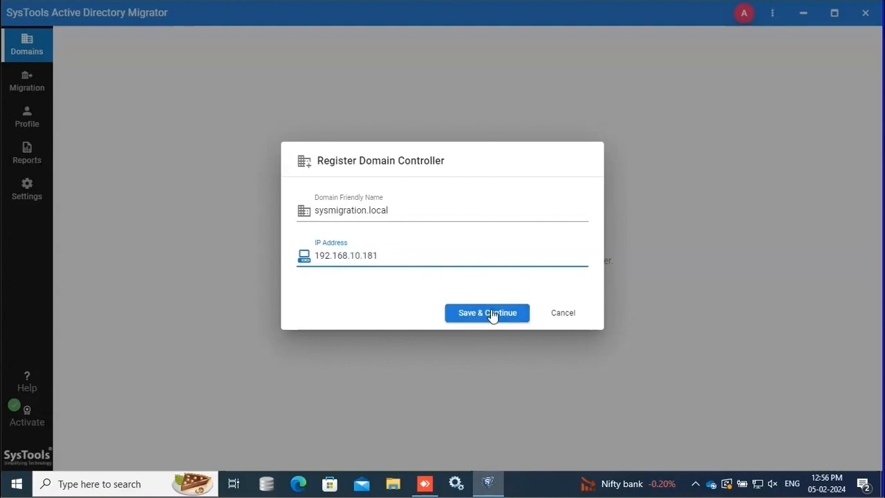
left_click(491, 313)
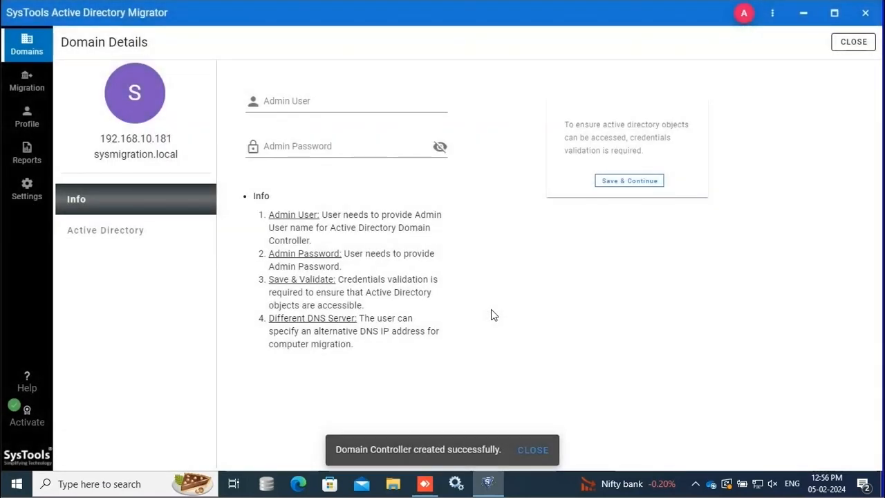
left_click(27, 58)
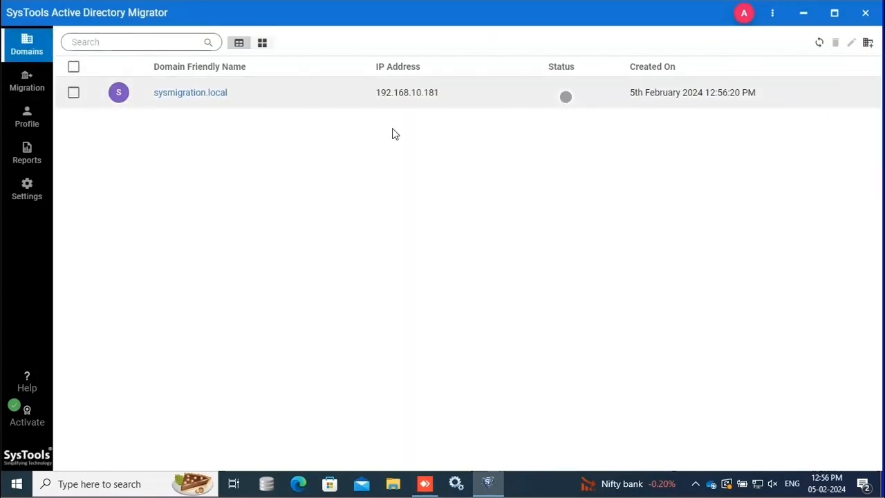
left_click(171, 99)
Validate sysmigration.local with the domain admin user name and password
left_click(284, 100)
type("administrator")
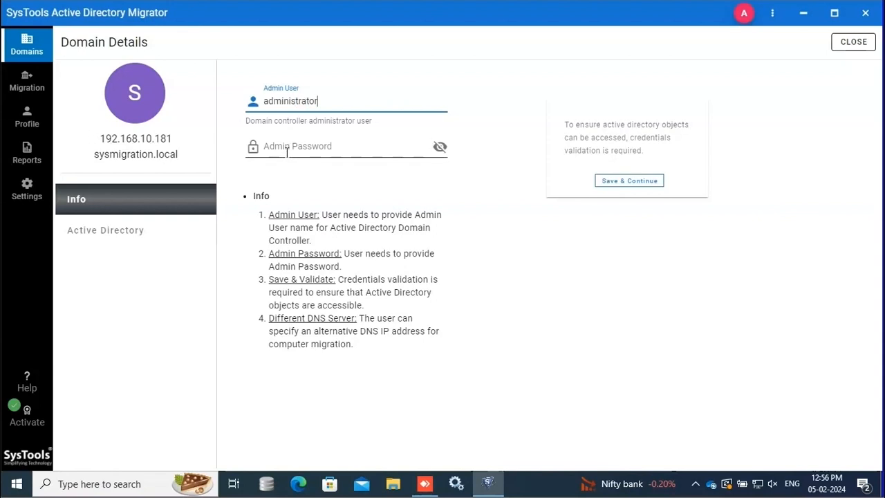
left_click(289, 148)
type("***")
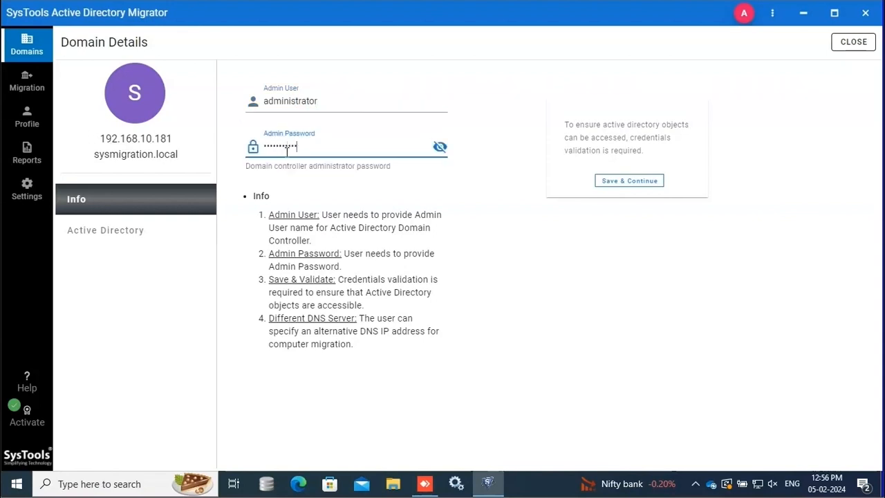
left_click(610, 183)
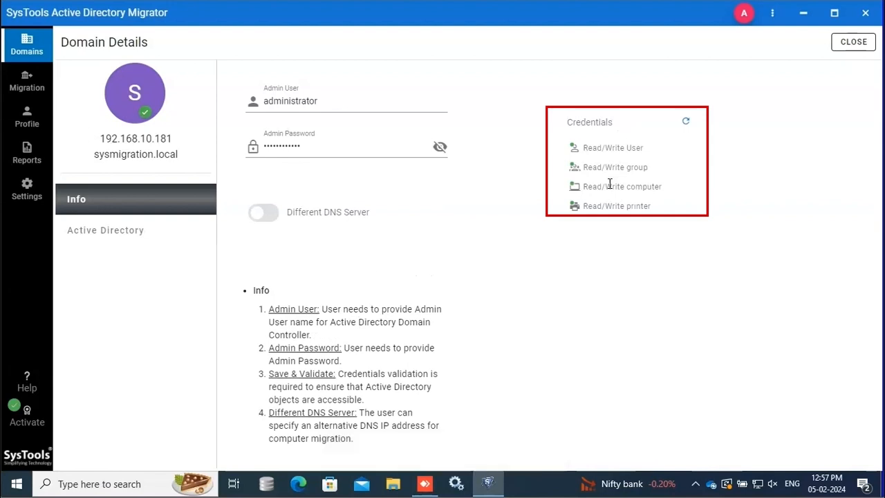
left_click(109, 230)
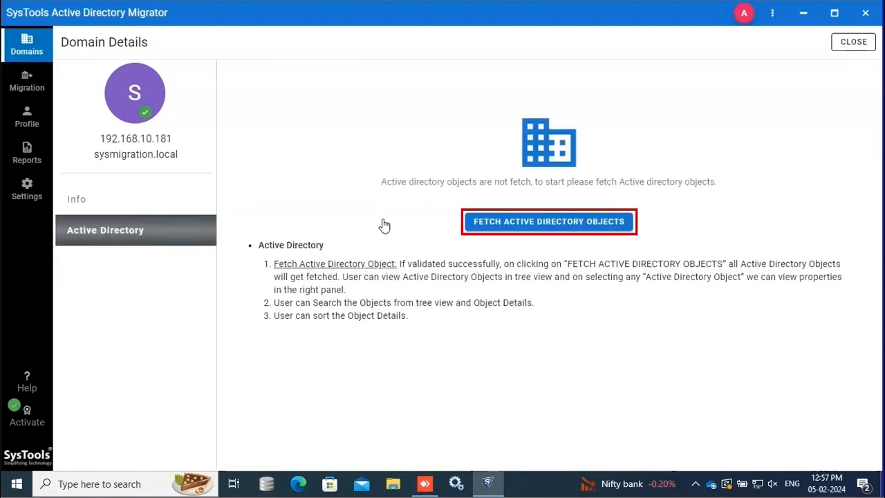
Fetch all object types from sysmigration.local, adding contacts, printers, shared folders and groups (782 objects)
left_click(538, 222)
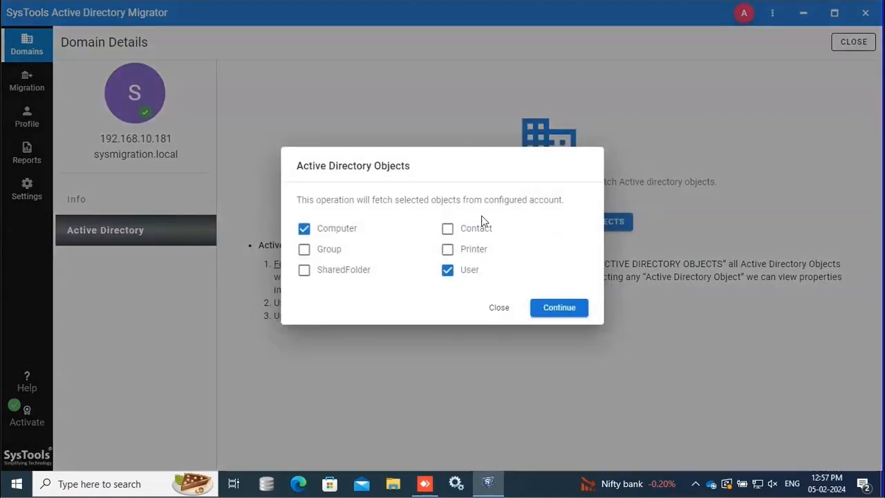
left_click(447, 230)
left_click(448, 256)
left_click(349, 272)
left_click(328, 250)
left_click(559, 308)
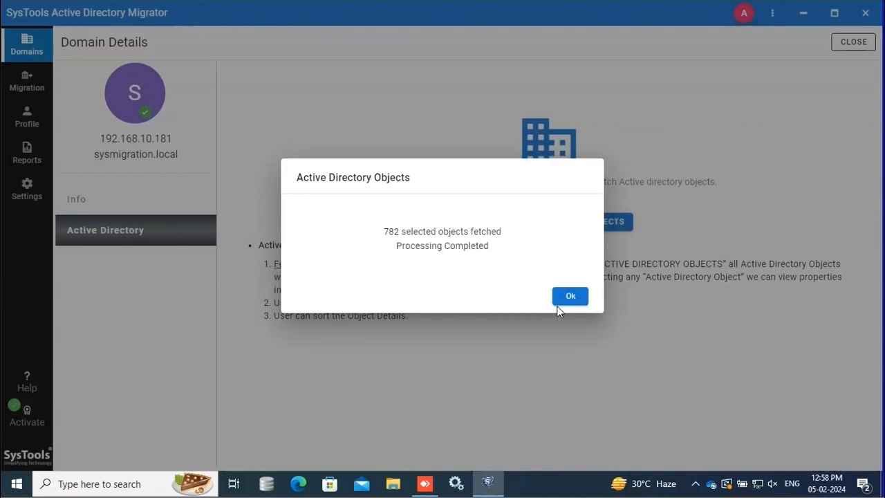
Inspect a user's properties under Domain Controllers > mumbai, then return to the domains list
left_click(566, 299)
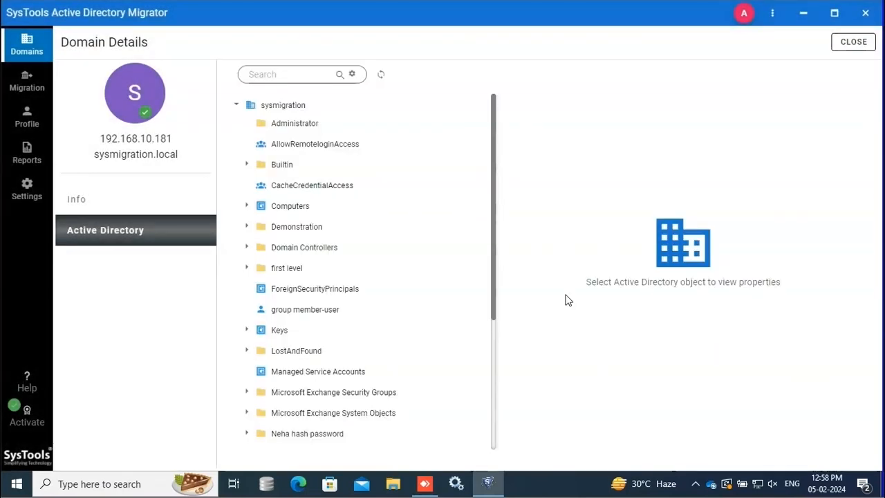
left_click(246, 247)
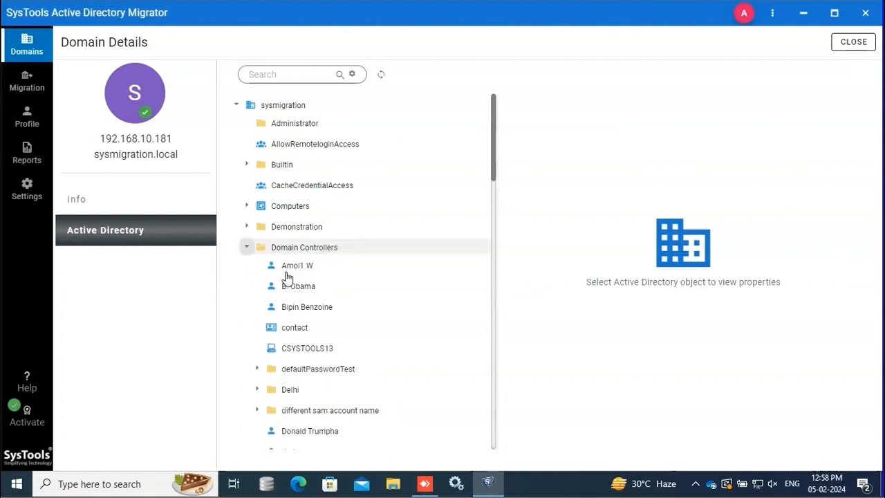
scroll(298, 291, "down", 10)
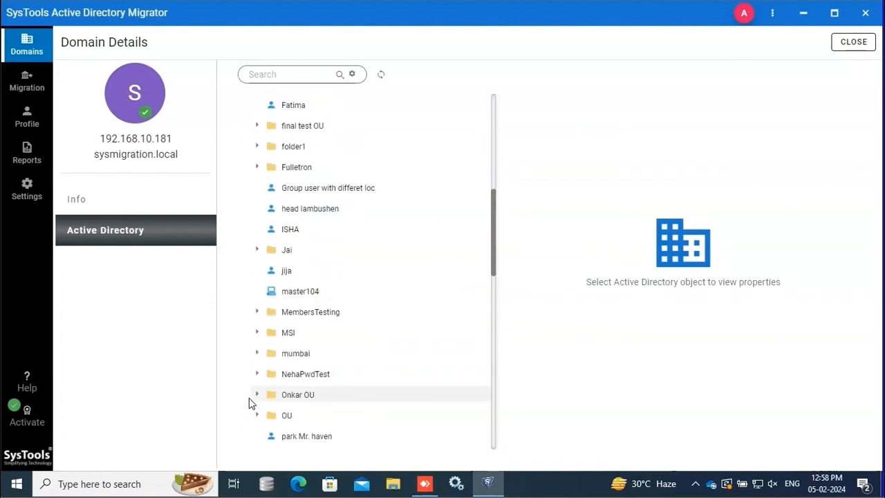
left_click(257, 354)
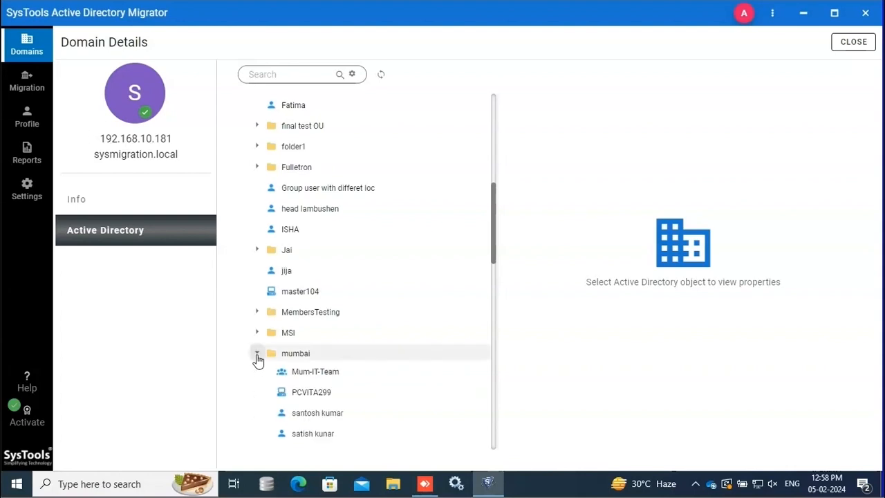
left_click(313, 414)
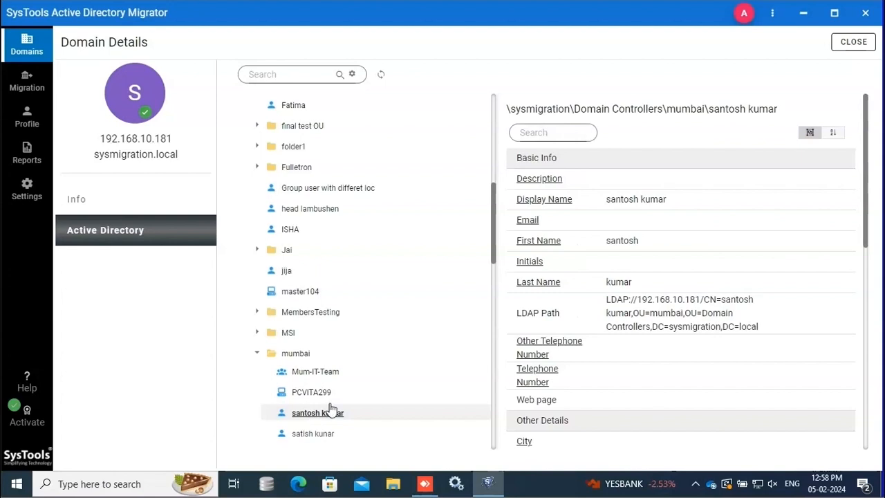
scroll(330, 408, "down", 2)
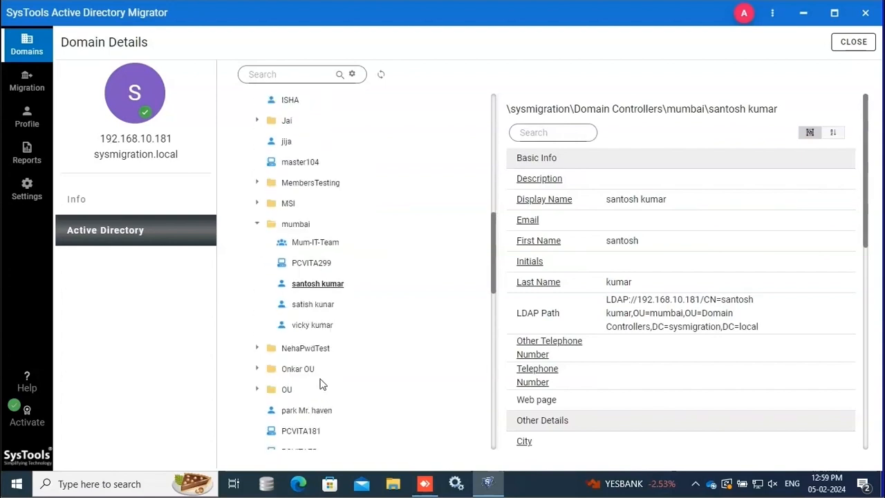
left_click(19, 47)
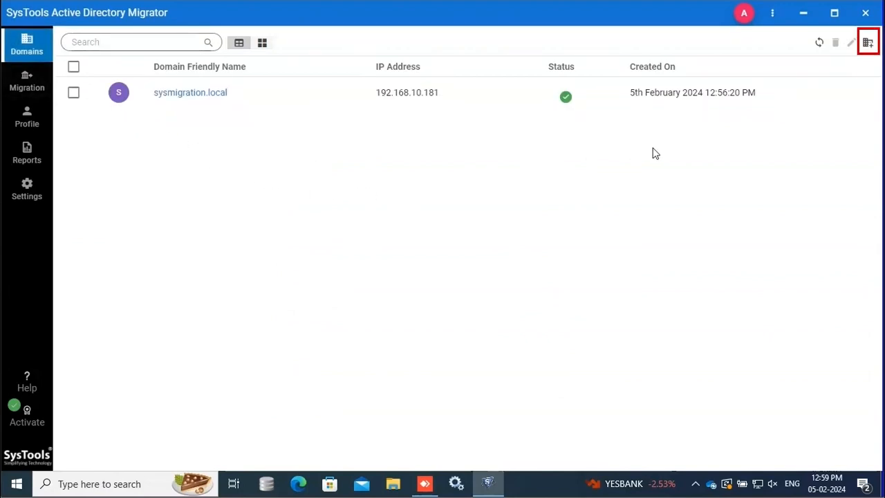
Add a second domain controller named QAmigration.local at IP 192.168.10.249
left_click(868, 43)
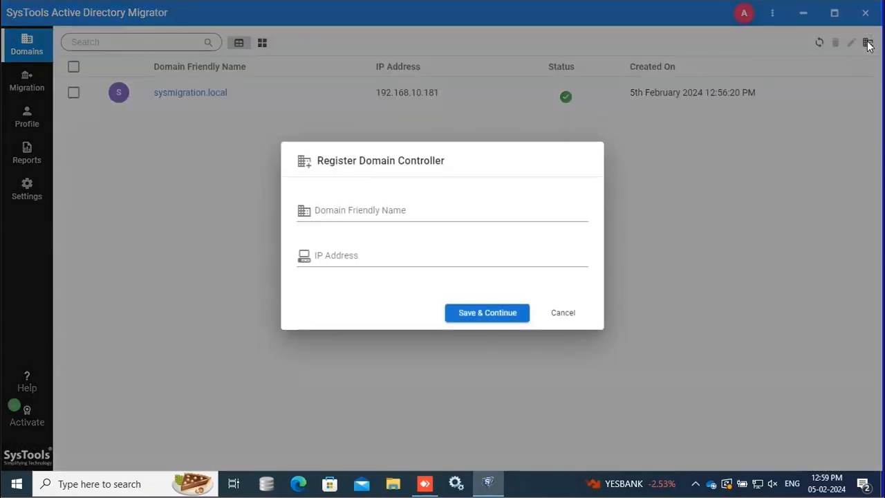
left_click(394, 212)
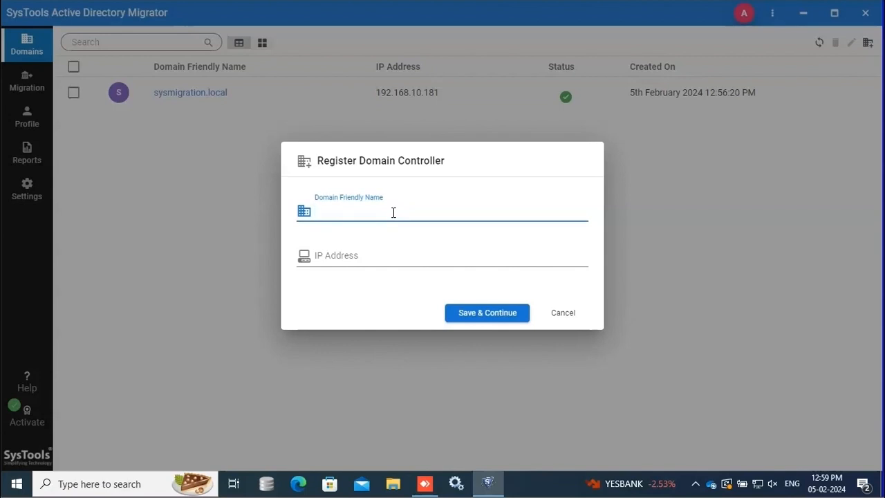
type("QA")
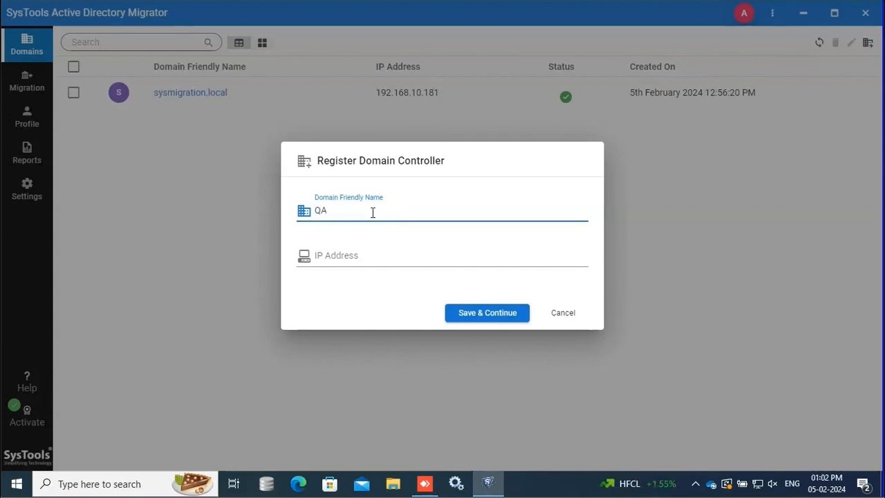
type("migration.local")
left_click(380, 249)
type("192.168")
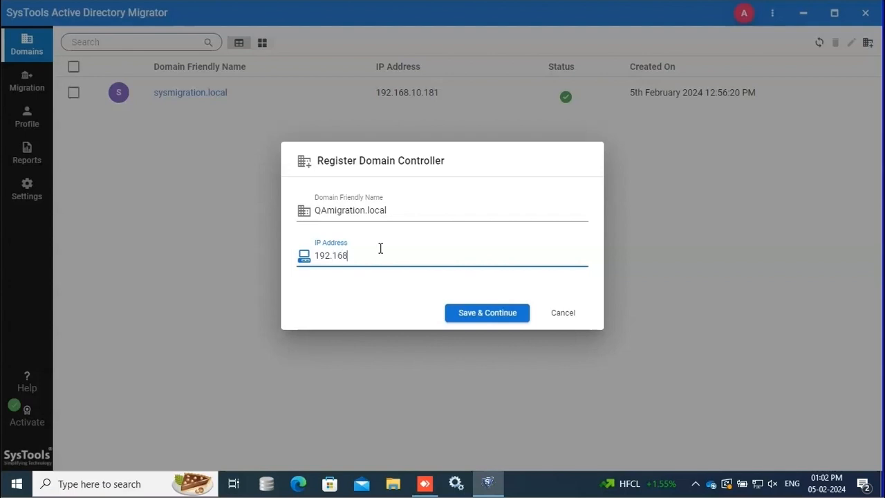
type(".10.249")
left_click(461, 316)
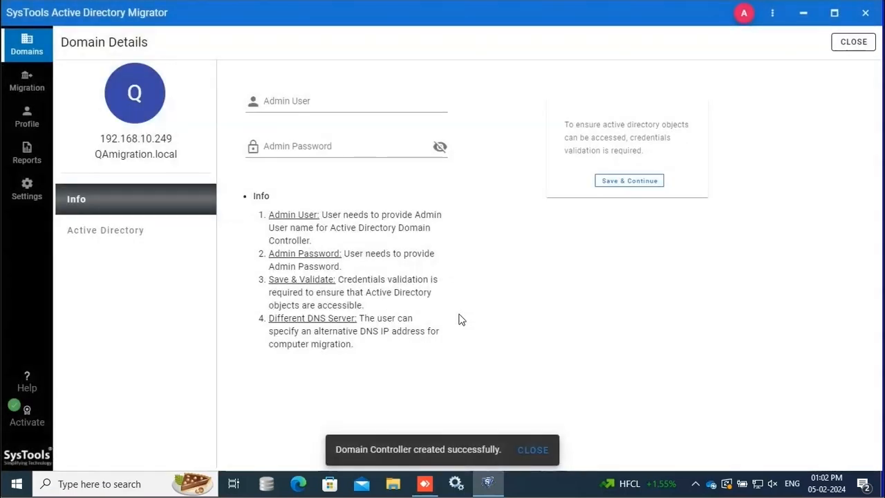
Validate QAmigration.local with user 'administrator' and its password
left_click(311, 100)
type("administrator")
left_click(328, 144)
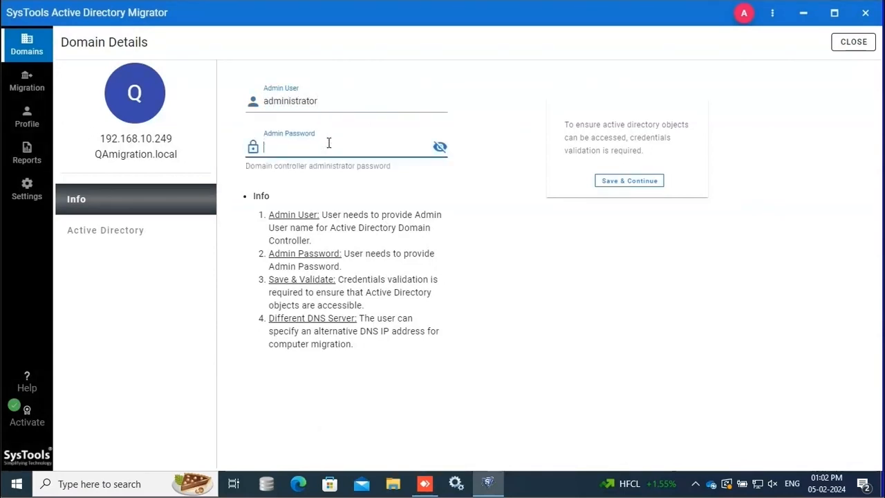
type("••••••••••••")
left_click(607, 181)
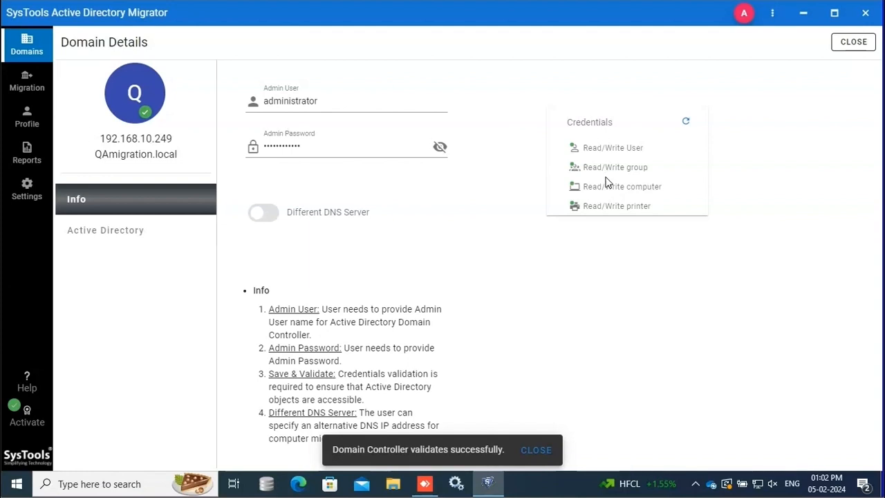
left_click(134, 233)
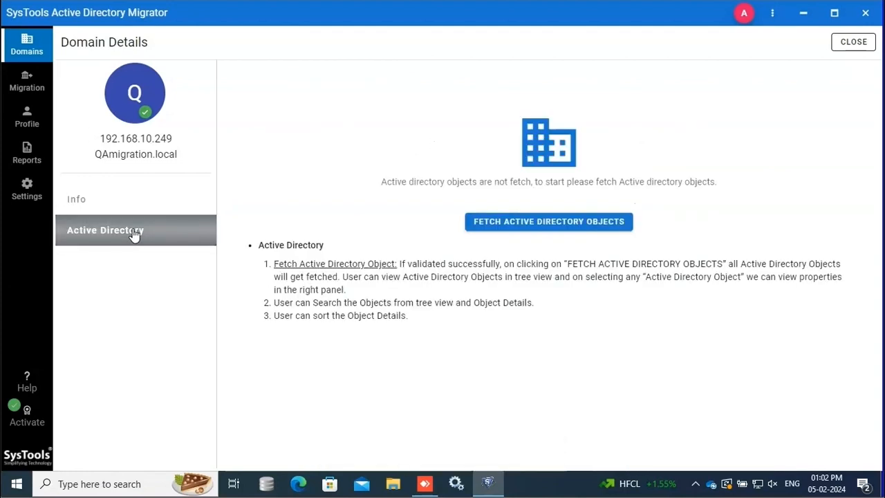
Fetch all six object types (674 objects) from QAmigration.local, then return to the domains list
left_click(525, 224)
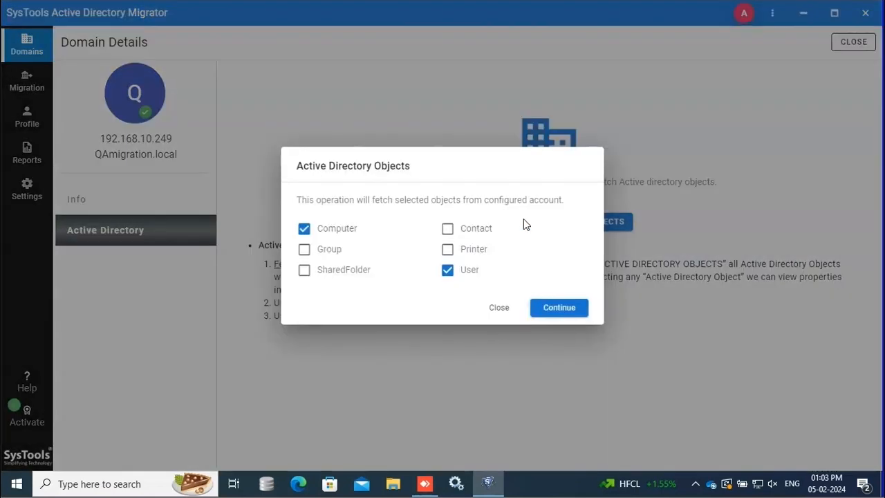
left_click(451, 235)
left_click(450, 250)
left_click(325, 268)
left_click(320, 255)
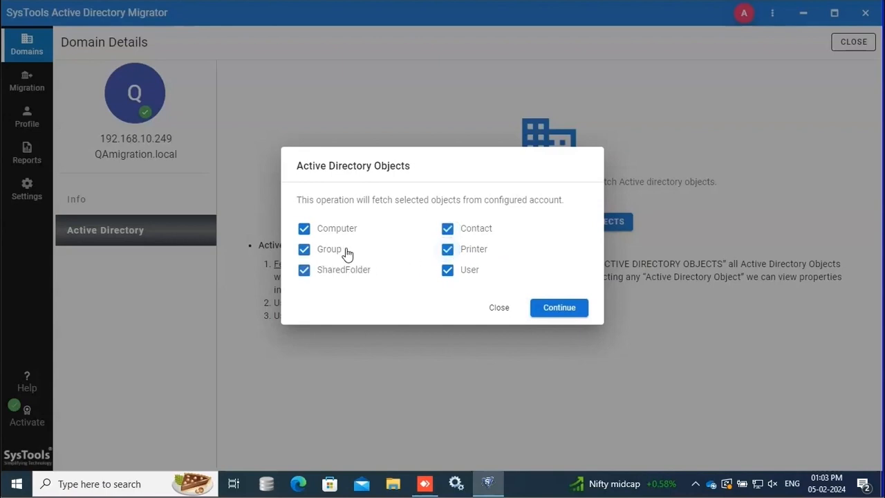
left_click(559, 309)
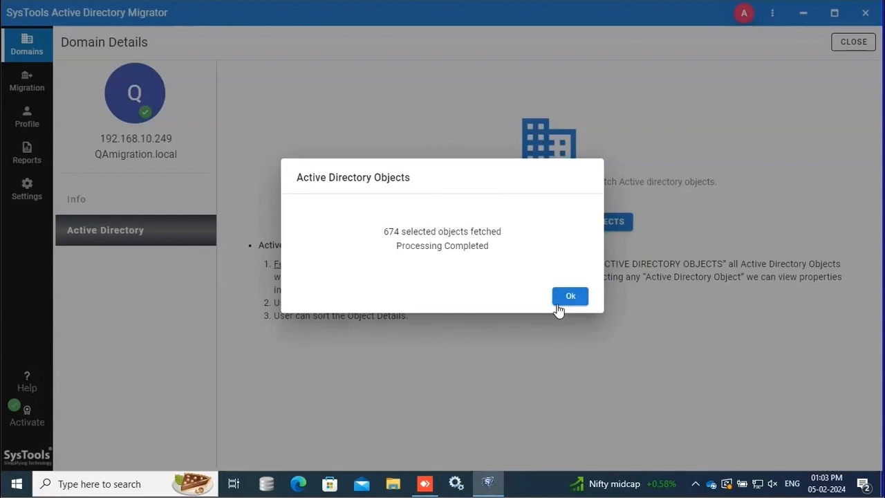
left_click(566, 298)
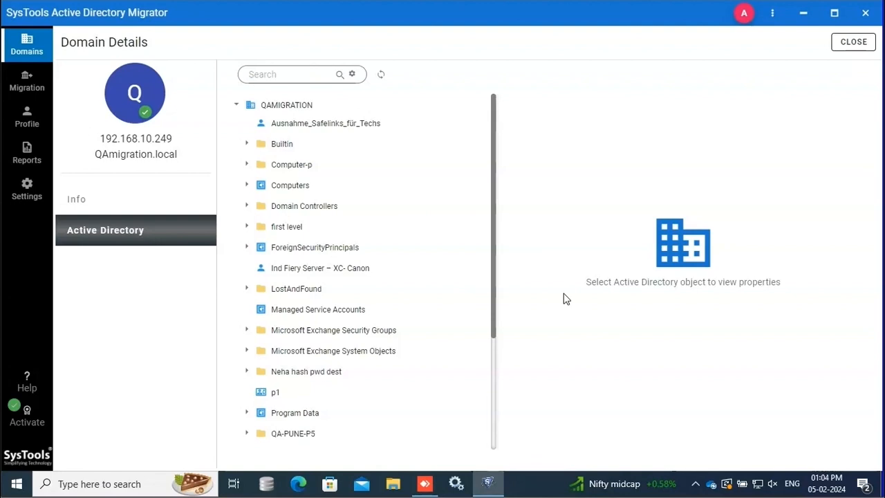
left_click(39, 46)
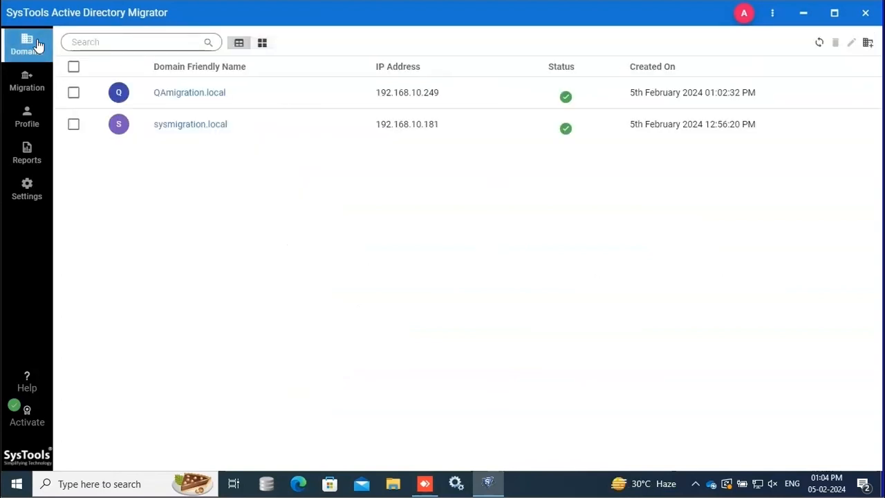
Create the 'Migration' scenario from source sysmigration.local to destination QAmigration.local
left_click(29, 82)
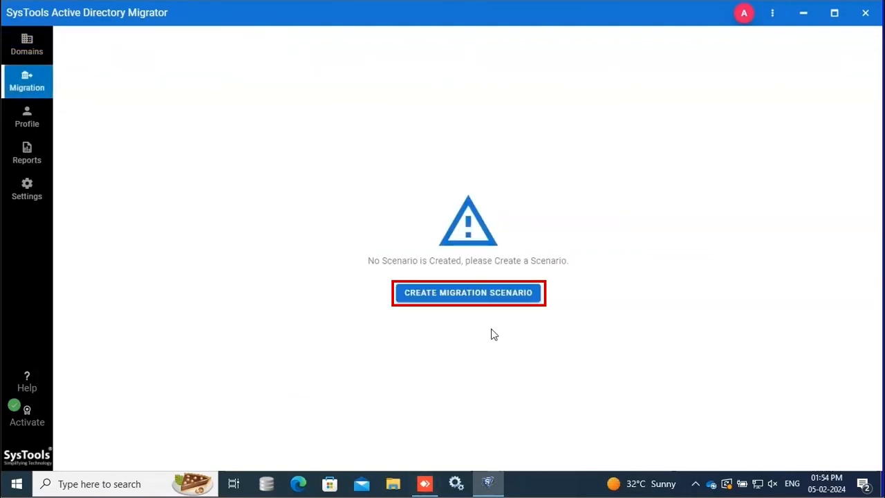
left_click(474, 293)
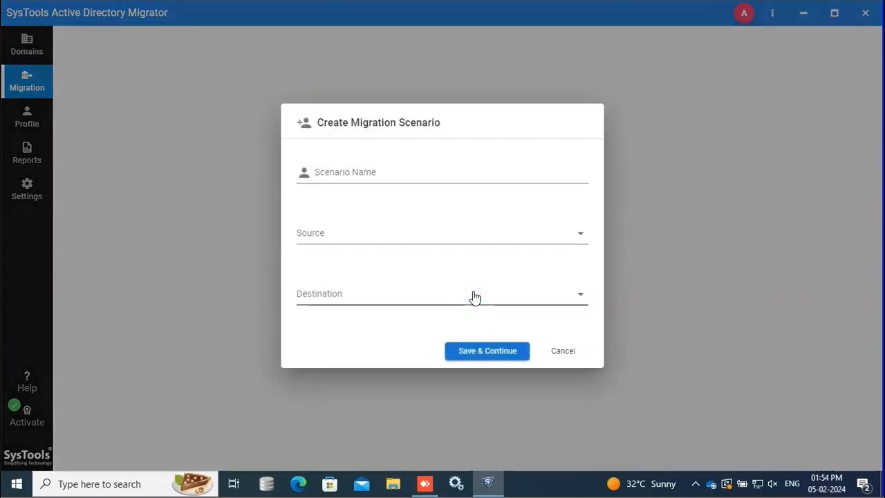
left_click(394, 175)
type("Migrati")
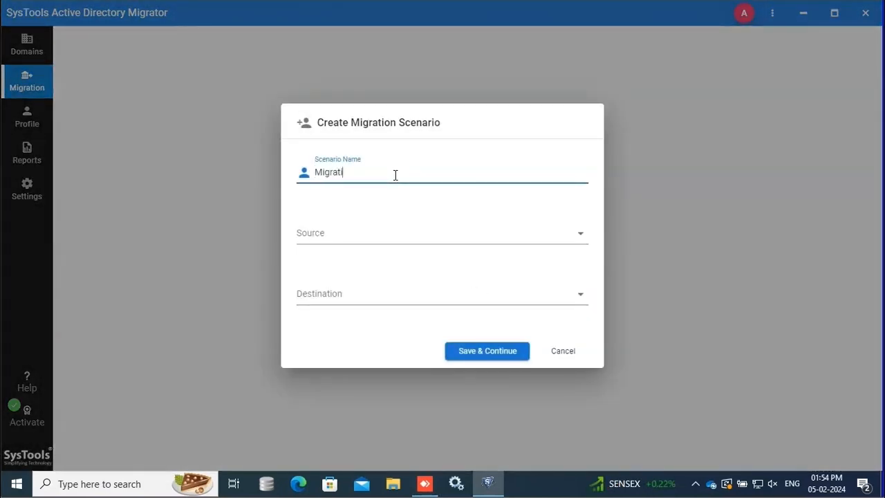
left_click(408, 242)
left_click(405, 276)
left_click(454, 307)
left_click(390, 308)
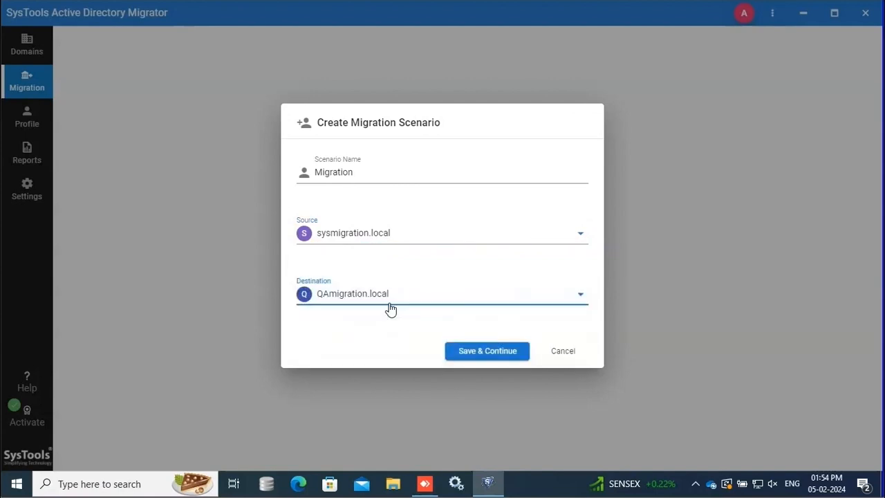
left_click(482, 347)
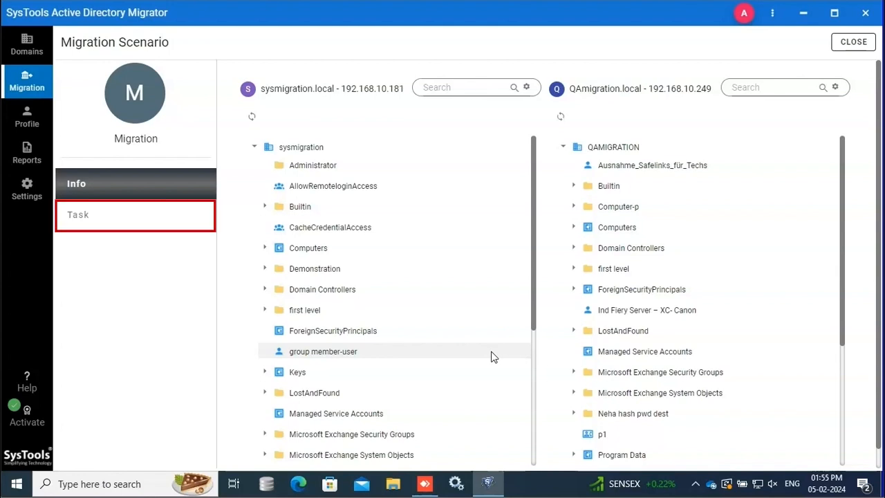
Show the Migration scenario's tasks and start a new task
left_click(102, 227)
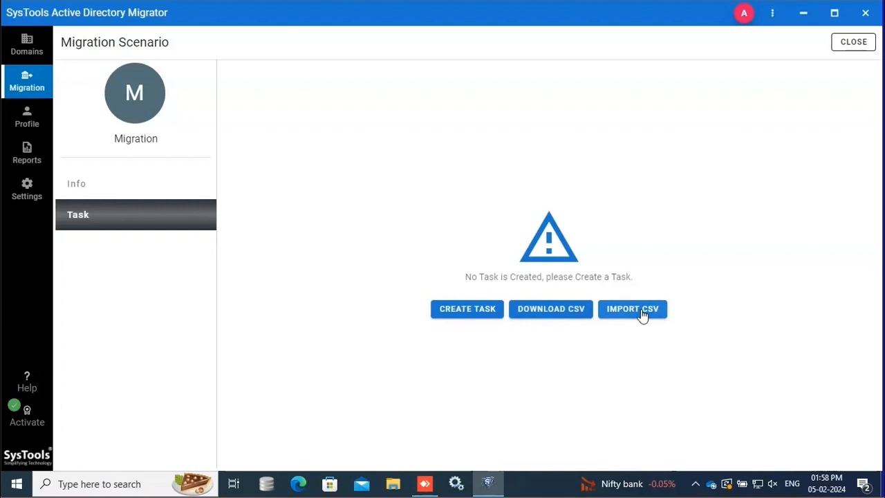
left_click(467, 313)
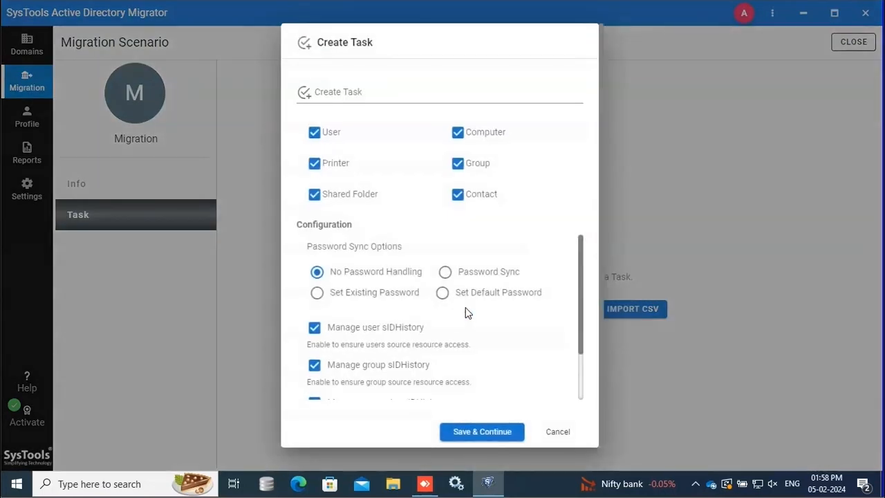
Name the task 'Single User Migration', set a default user password, and disable DNS changes
left_click(361, 90)
type("Single User Migration")
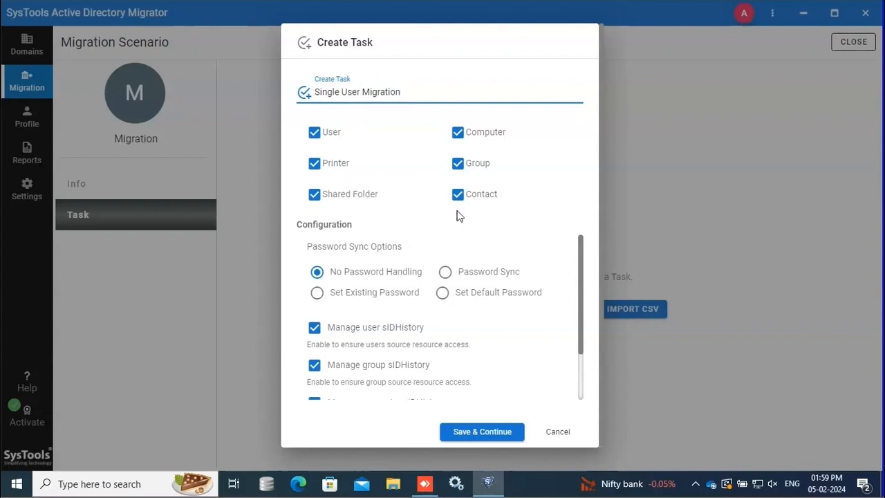
left_click(442, 296)
left_click(390, 328)
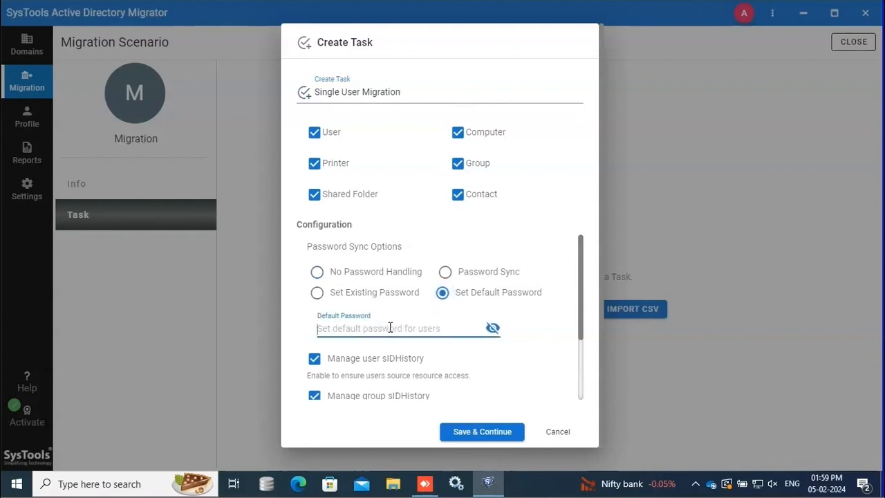
type("••••••••••••")
scroll(581, 365, "down", 3)
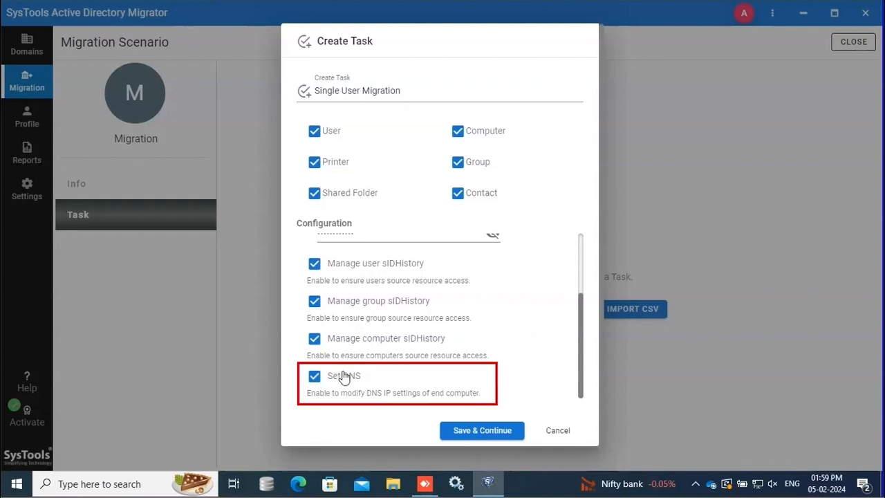
left_click(322, 383)
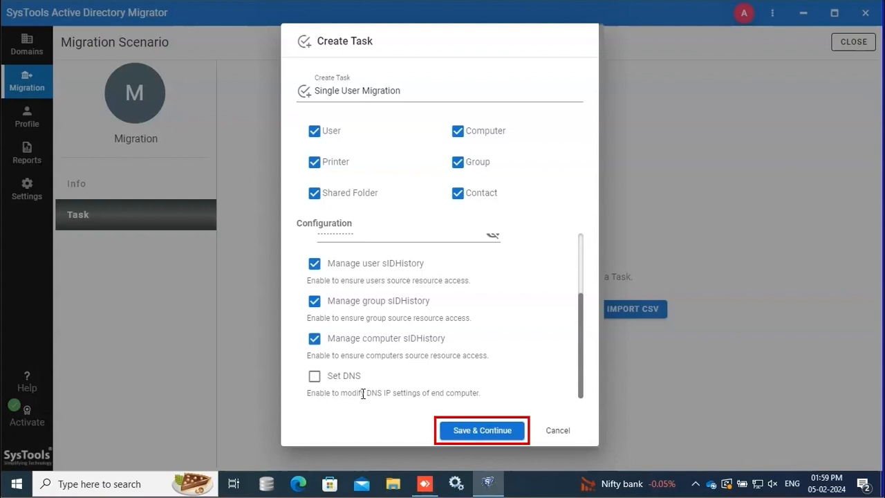
scroll(362, 394, "up", 2)
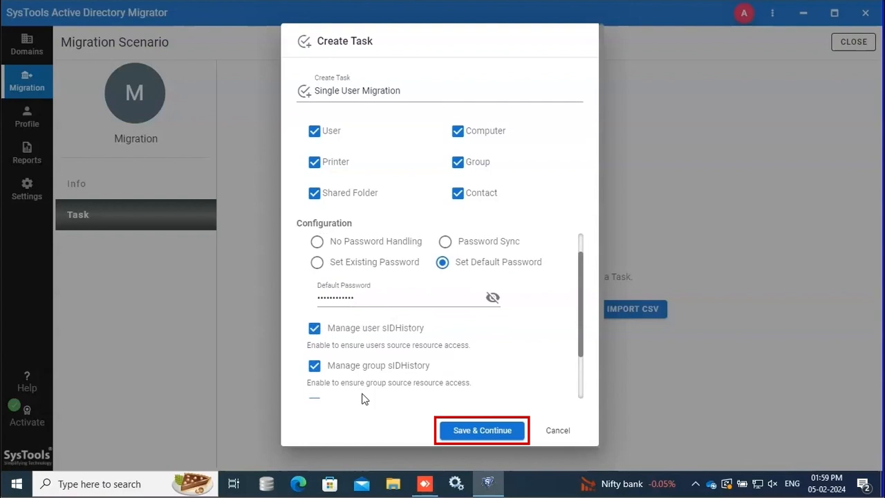
scroll(364, 399, "down", 3)
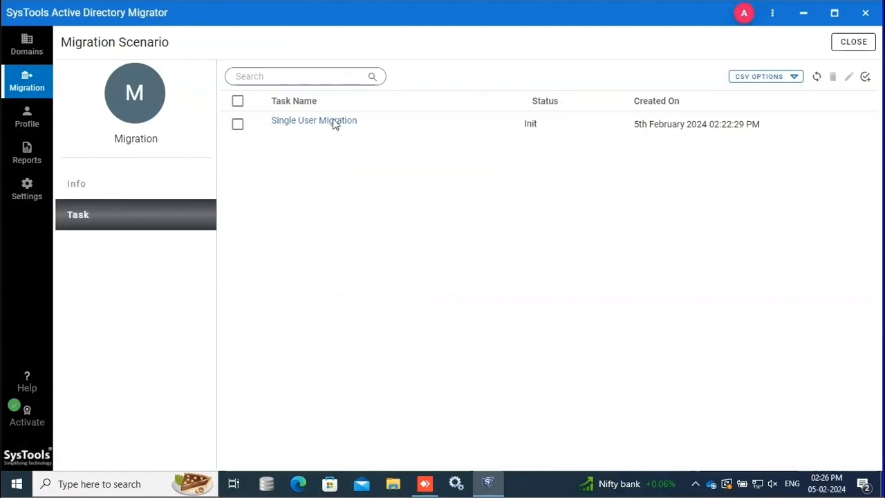
Open the Single User Migration task, filter its tree by 299, and expand Domain Controllers > mumbai
left_click(335, 123)
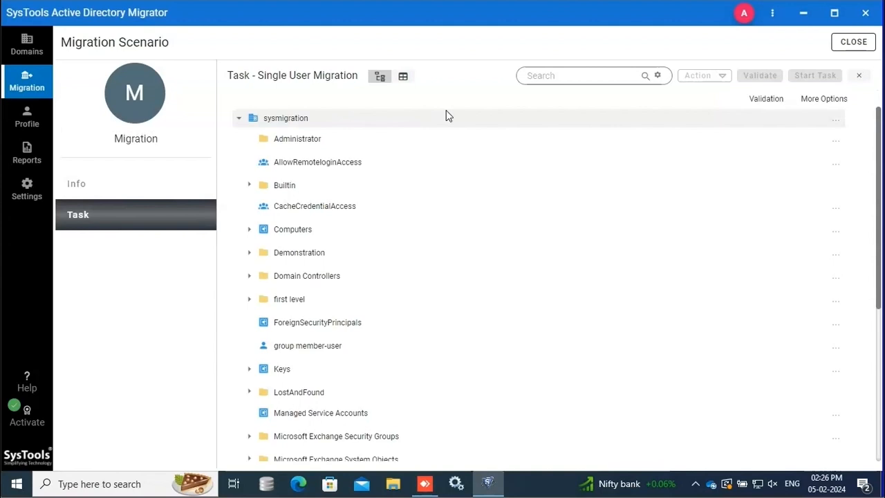
left_click(582, 75)
type("299")
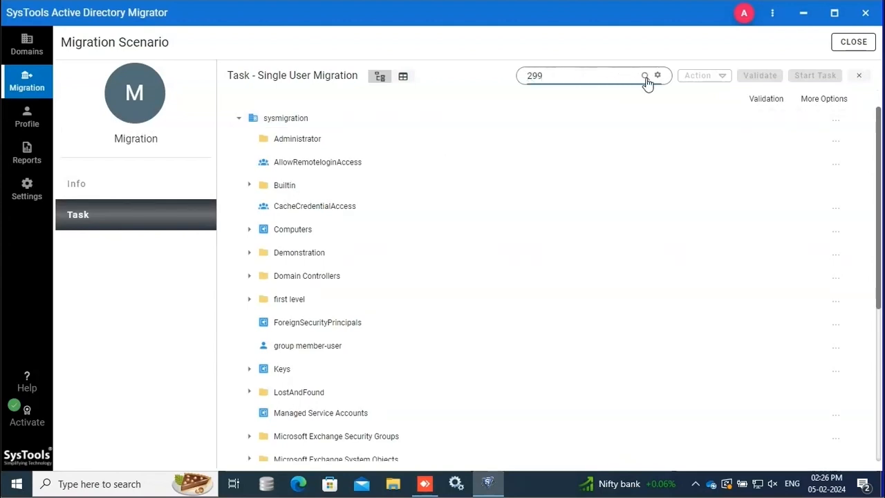
left_click(646, 77)
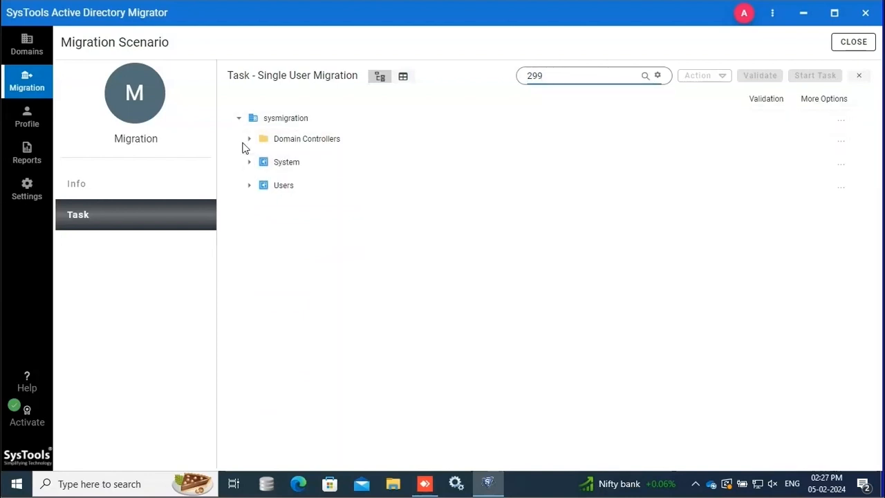
left_click(247, 141)
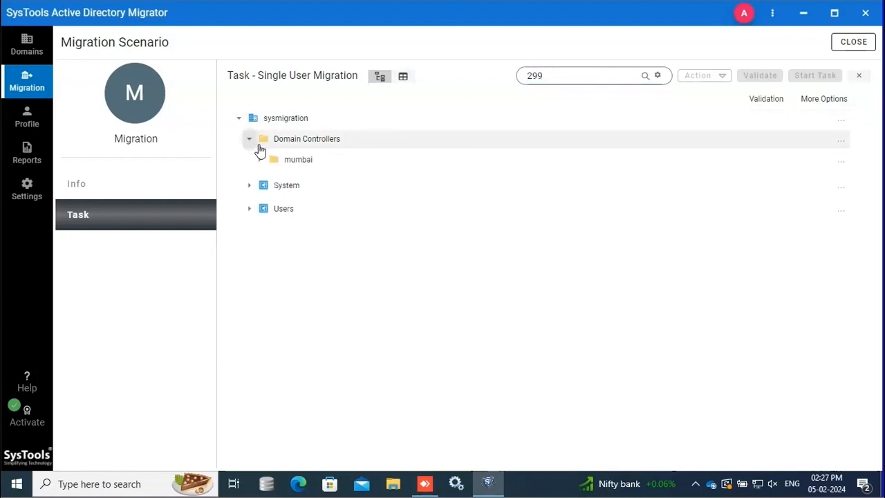
left_click(260, 159)
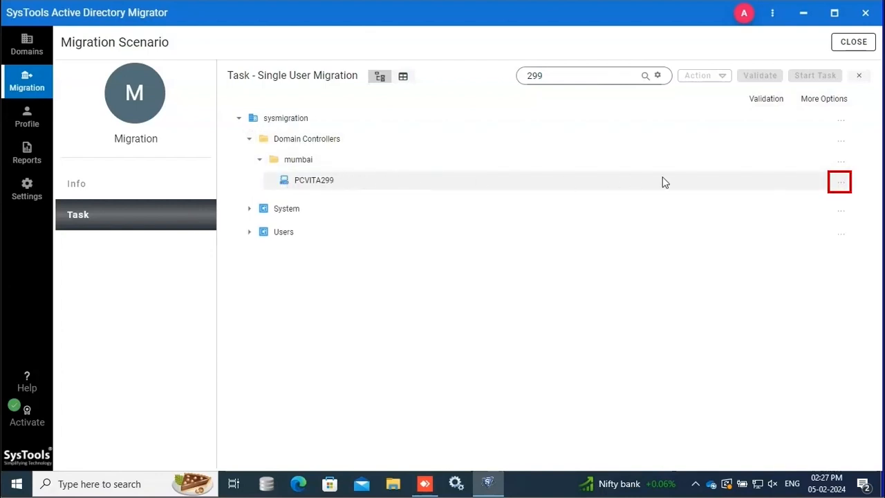
Map PCVITA299 to the QAMIGRATION\Computers container with the Create action
left_click(841, 183)
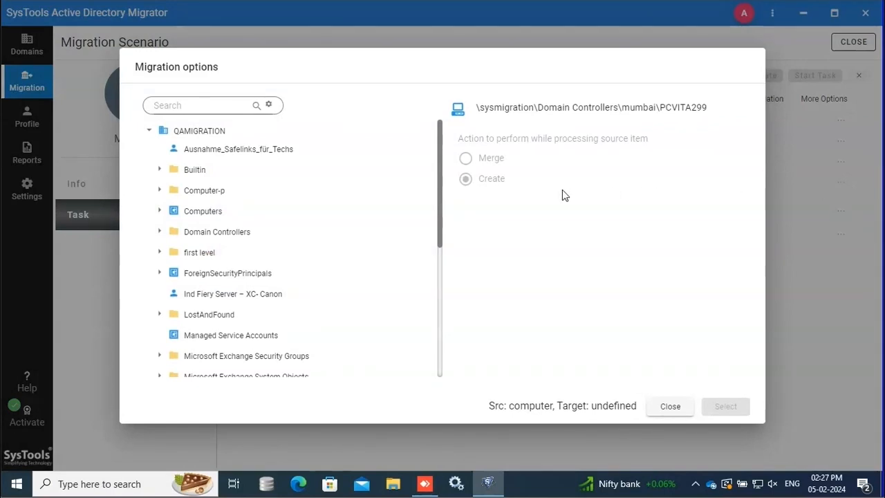
left_click(216, 215)
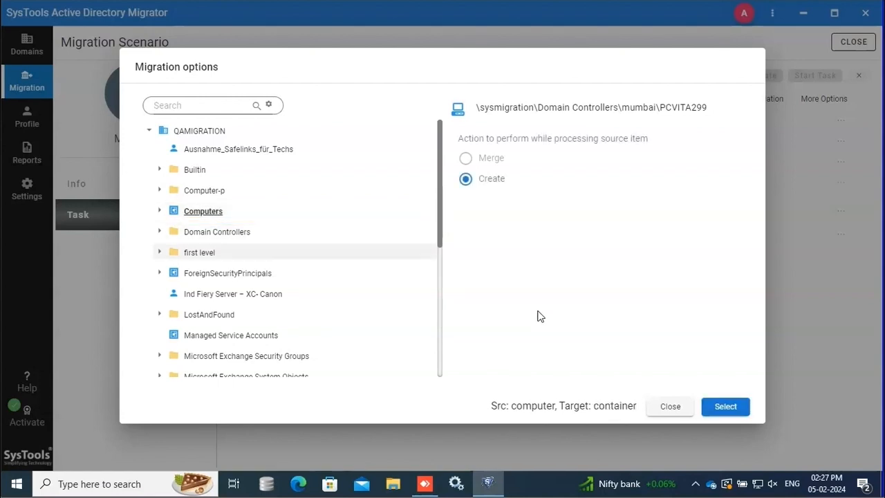
left_click(716, 410)
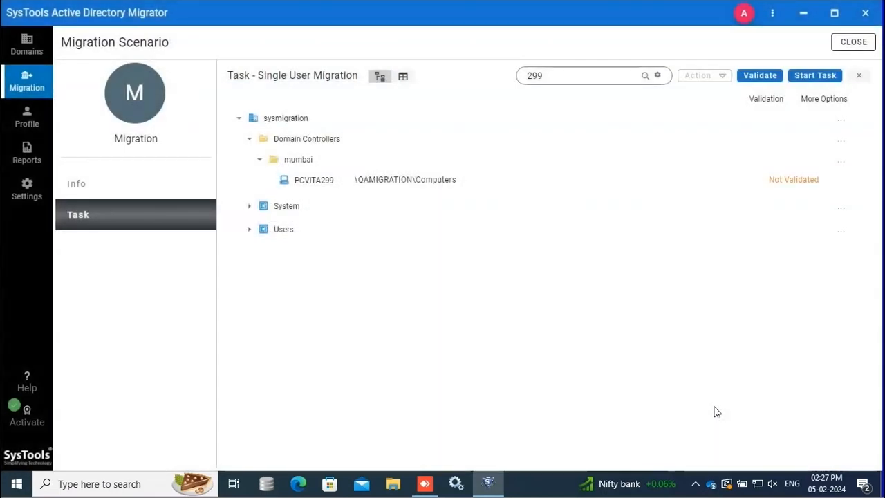
Filter the task tree by the user's name and expand mumbai to reveal the user account
left_click(599, 75)
key("BackSpace")
key("BackSpace")
key("BackSpace")
type("santosh")
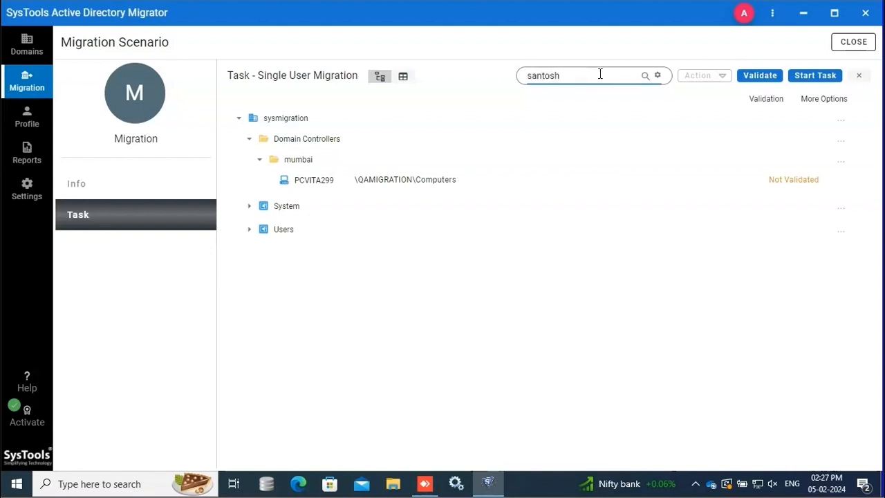
left_click(645, 76)
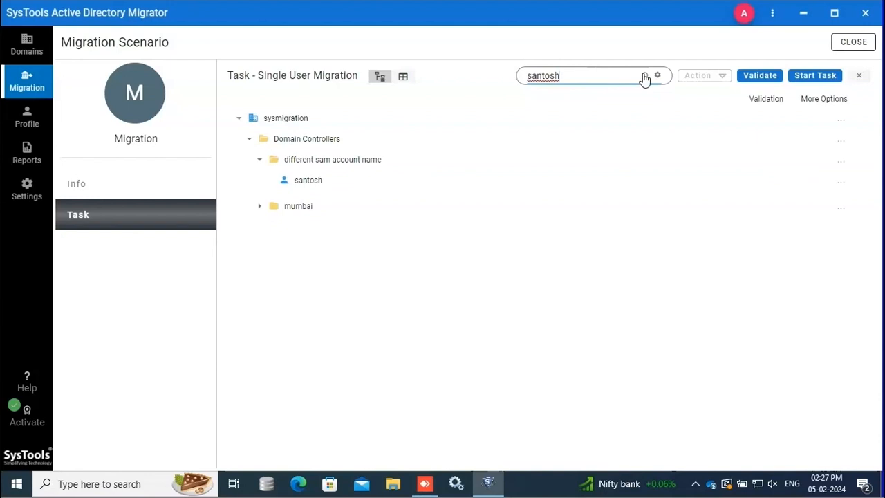
left_click(259, 205)
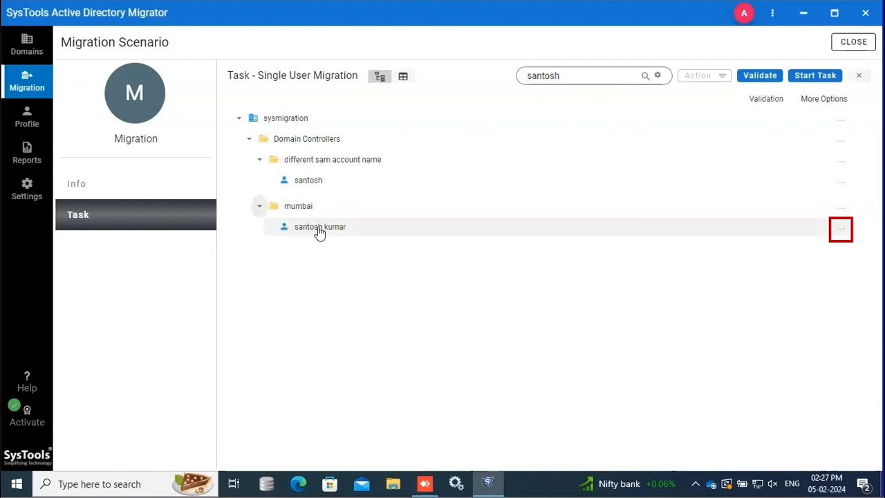
Map the user to the first level OU, clear the search filter, and start validation
left_click(842, 231)
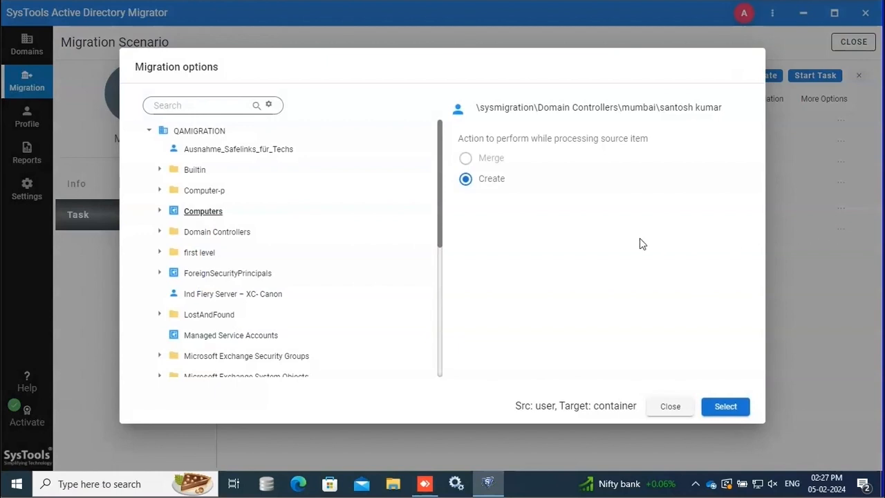
left_click(201, 253)
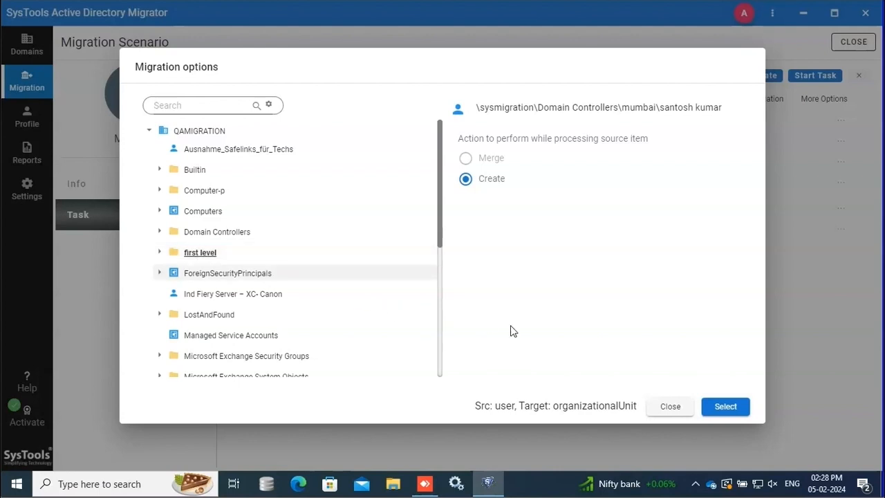
left_click(724, 408)
left_click(646, 76)
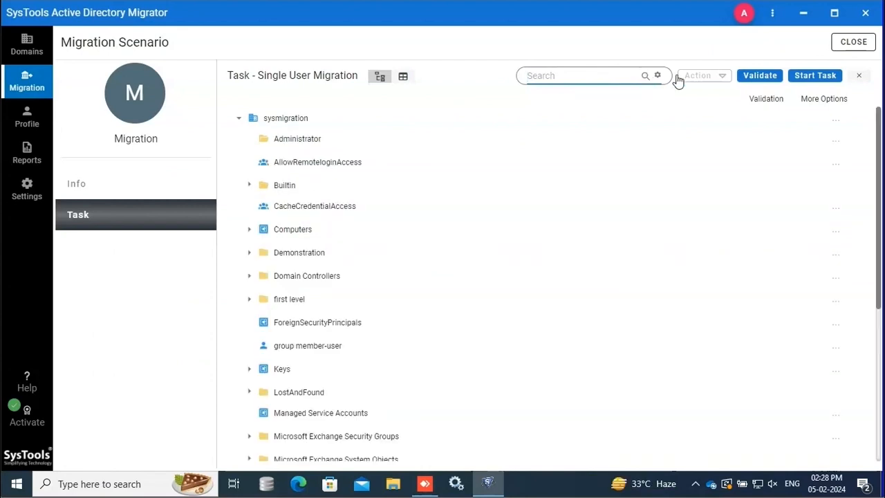
left_click(765, 77)
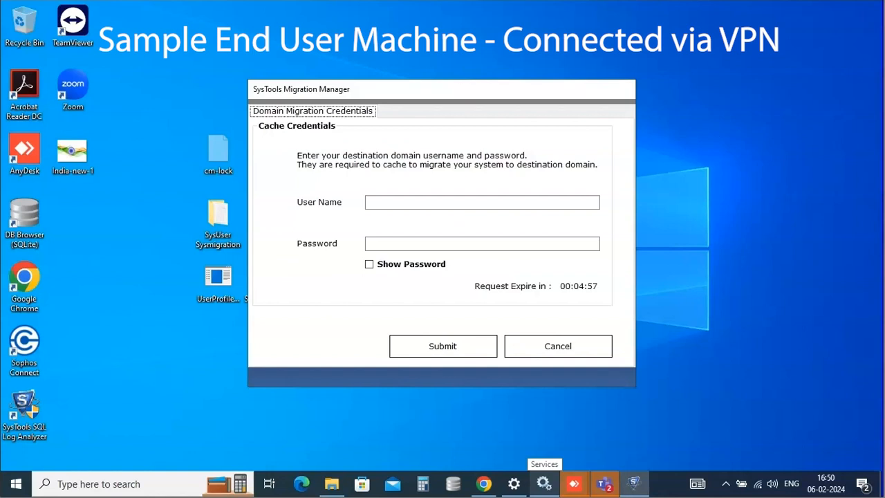
Confirm the Sophos Connect VPN is connected from the notification area
left_click(726, 483)
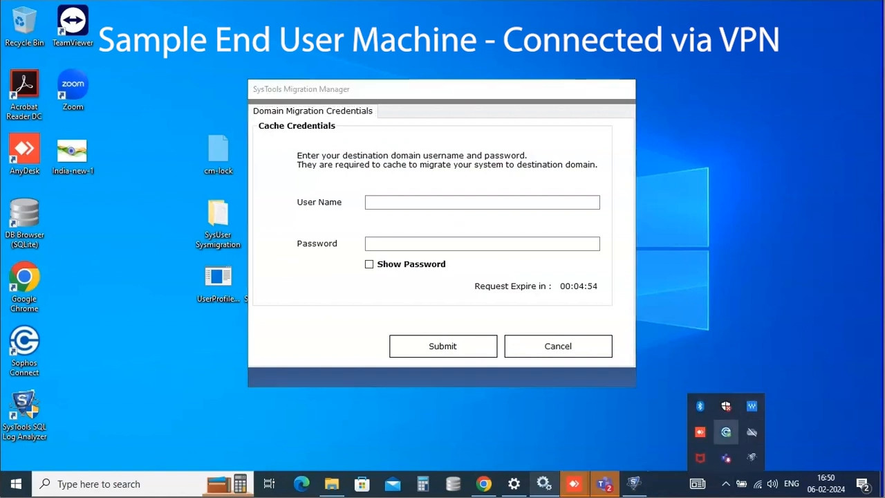
left_click(726, 432)
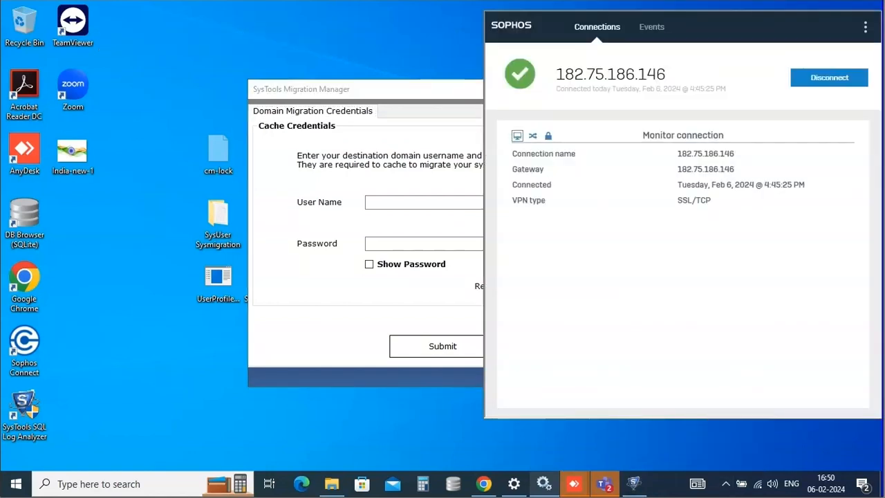
left_click(415, 89)
Submit the destination domain user name and password in Cache Credentials
left_click(482, 202)
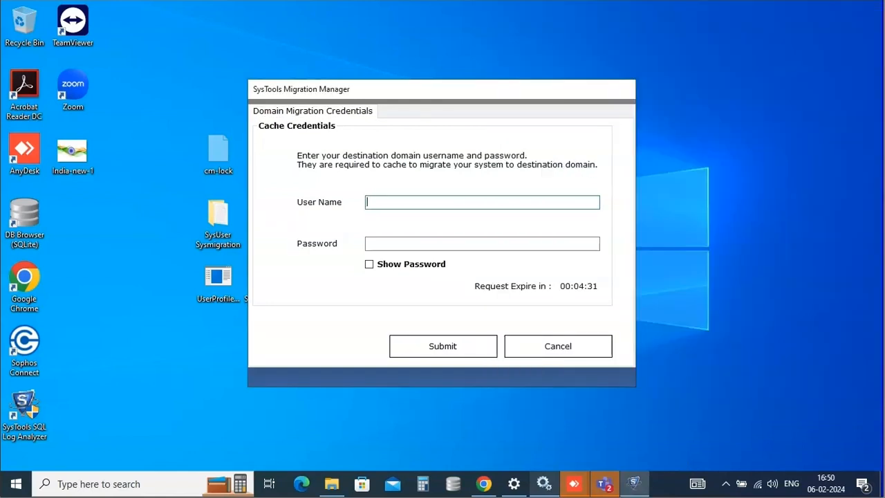
type("sysuser")
key("Tab")
type("************")
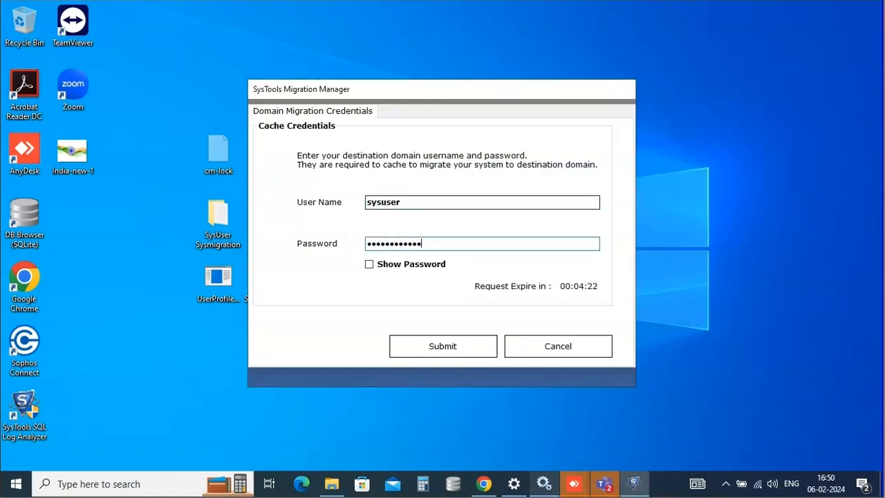
key("Return")
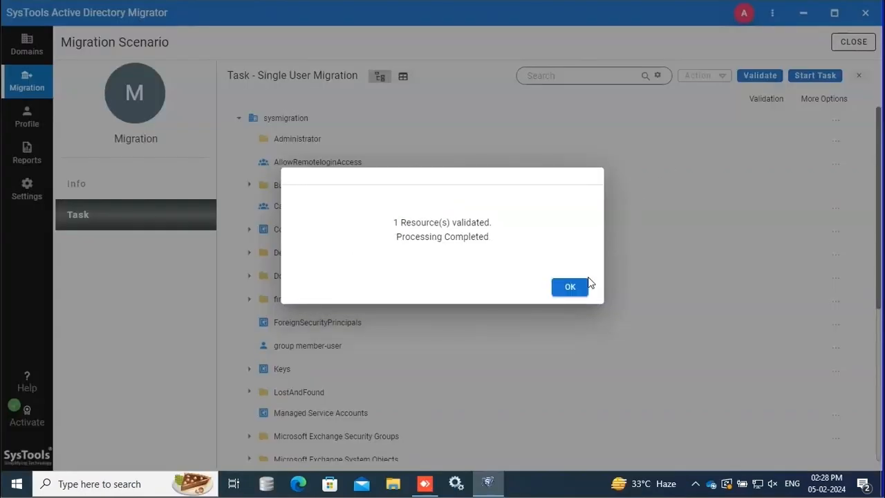
Dismiss the validation message and expand mumbai to review PCVITA299 (Success) and the user (Not Required)
left_click(581, 290)
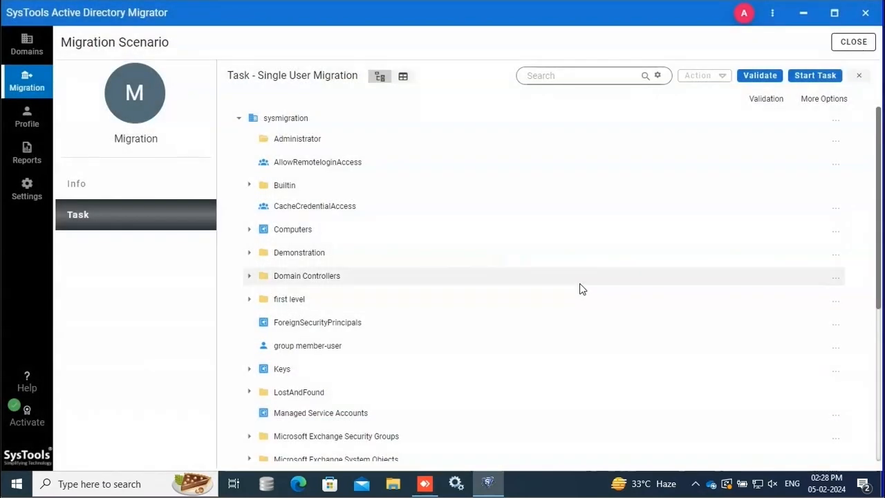
scroll(814, 231, "down", 4)
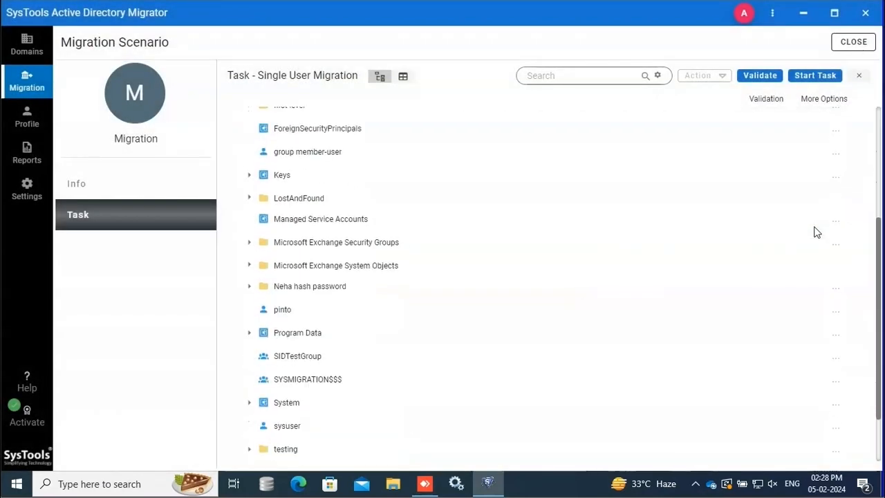
scroll(361, 298, "down", 6)
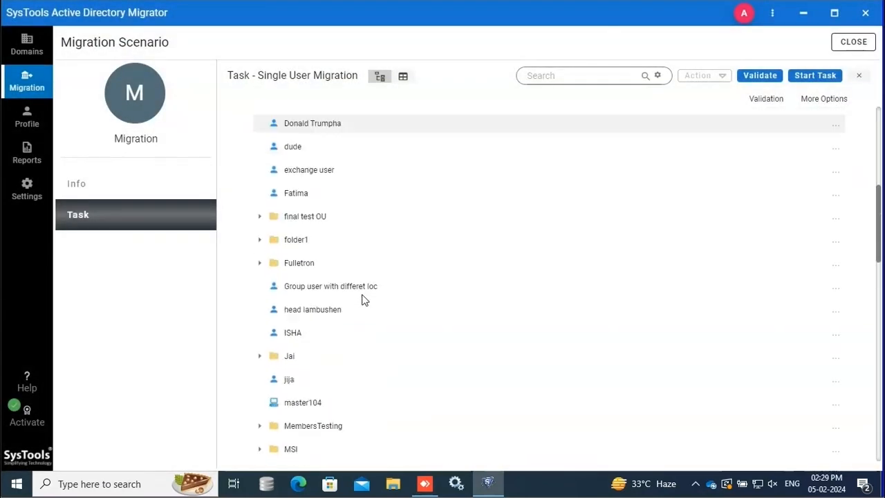
left_click(259, 378)
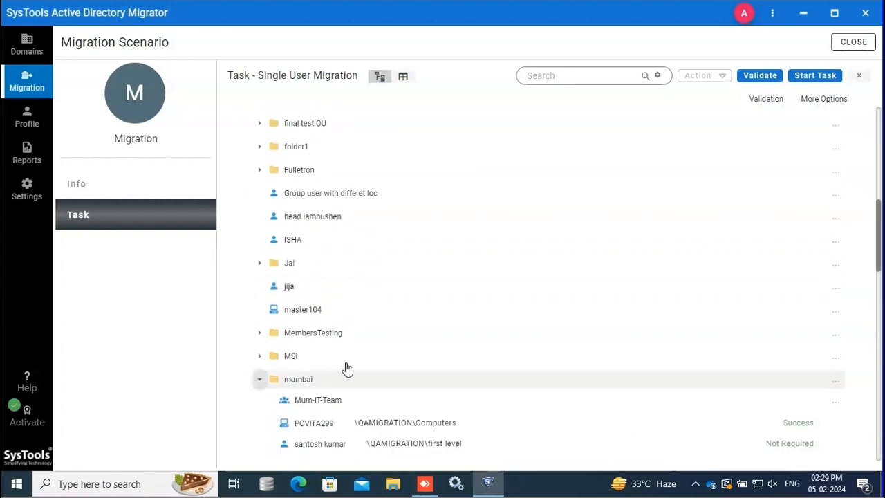
scroll(345, 366, "down", 1)
scroll(346, 367, "down", 1)
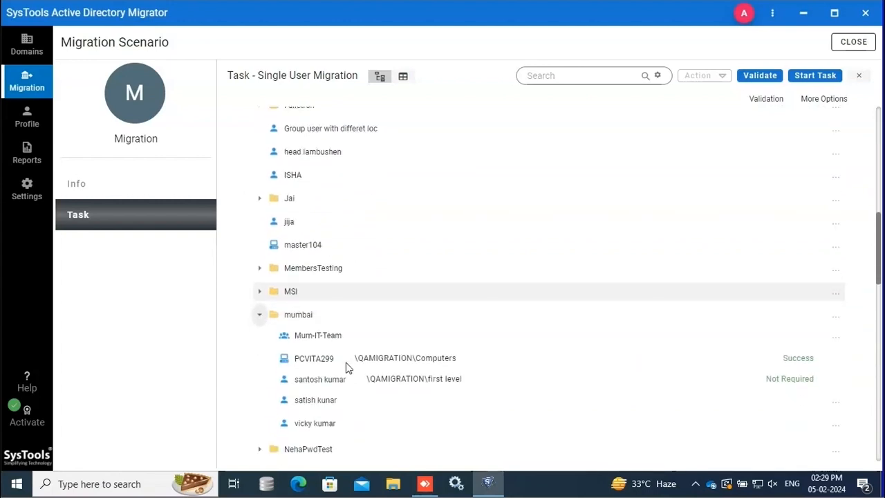
scroll(346, 367, "down", 3)
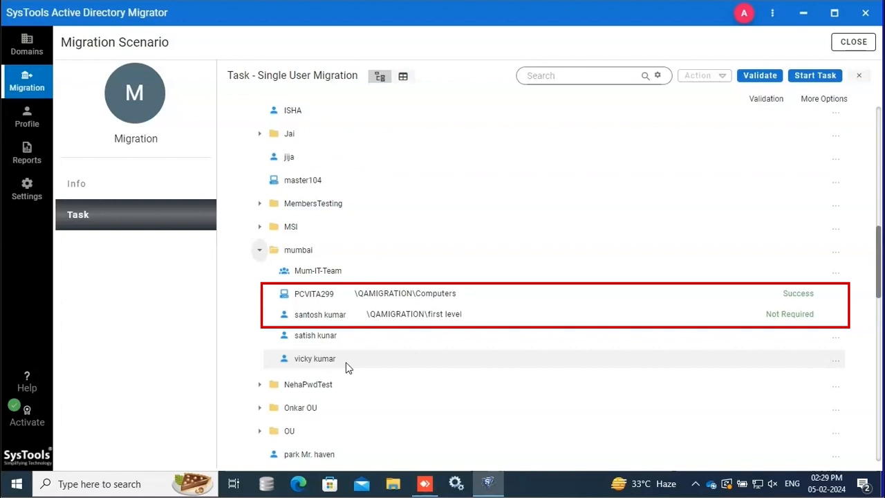
Start the migration task and confirm migrating both PCVITA299 and the user
left_click(815, 76)
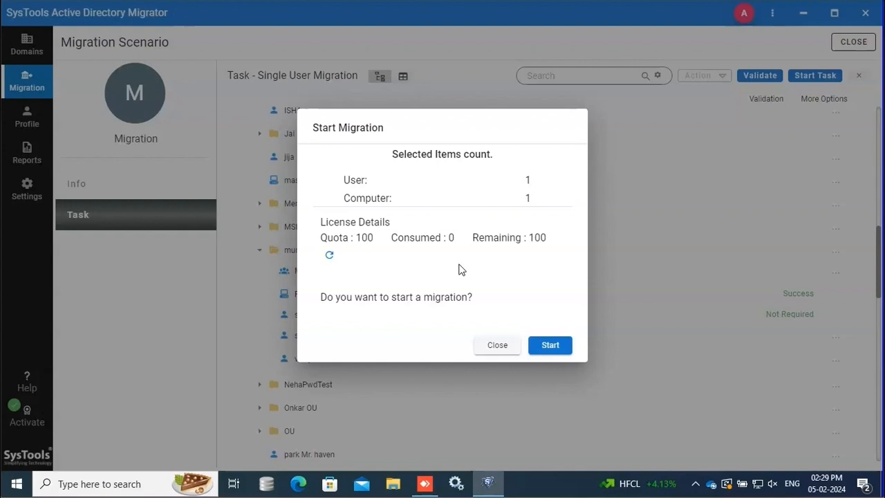
left_click(551, 345)
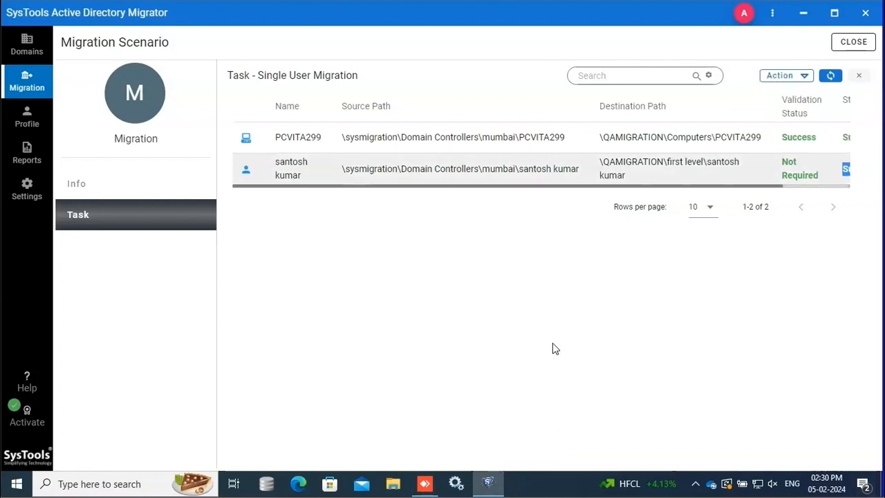
Check both items' Success status and save the task report as a CSV in Downloads
left_click_drag(681, 193, 817, 190)
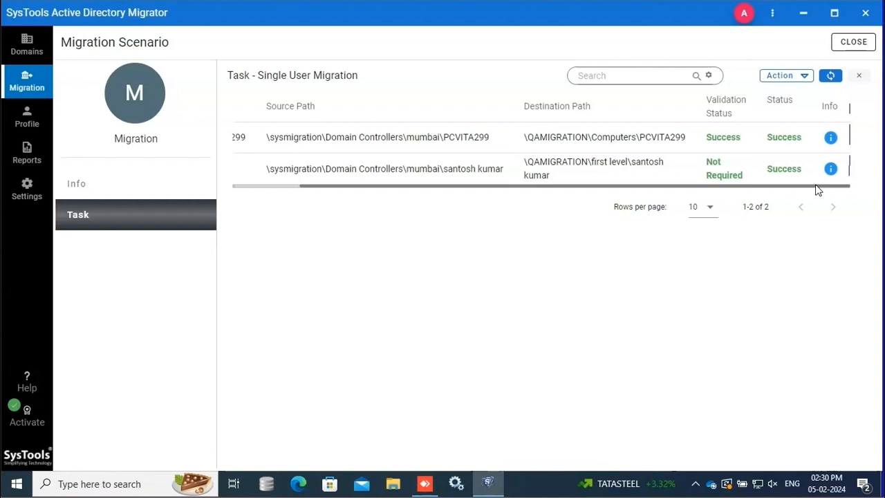
left_click(806, 78)
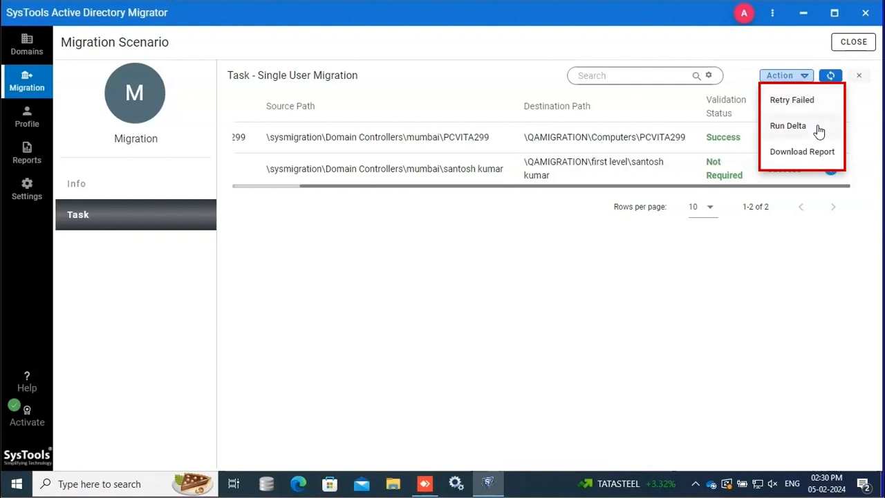
left_click(802, 152)
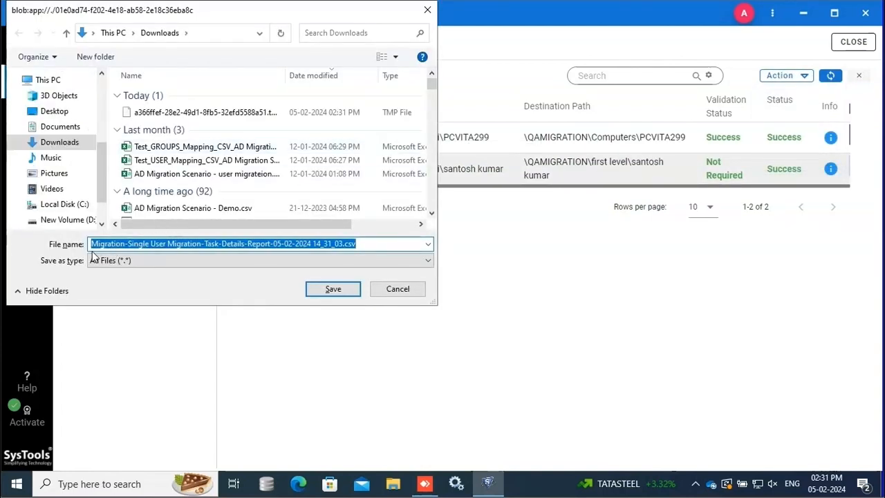
left_click(314, 290)
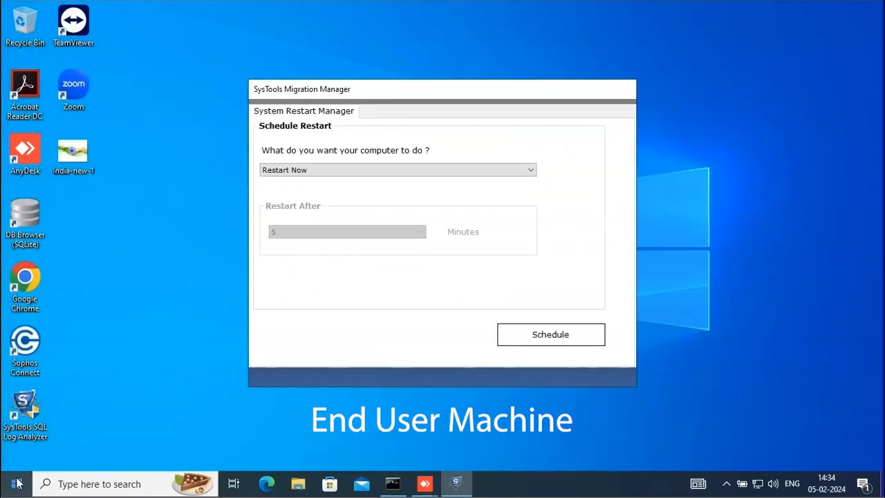
left_click(18, 484)
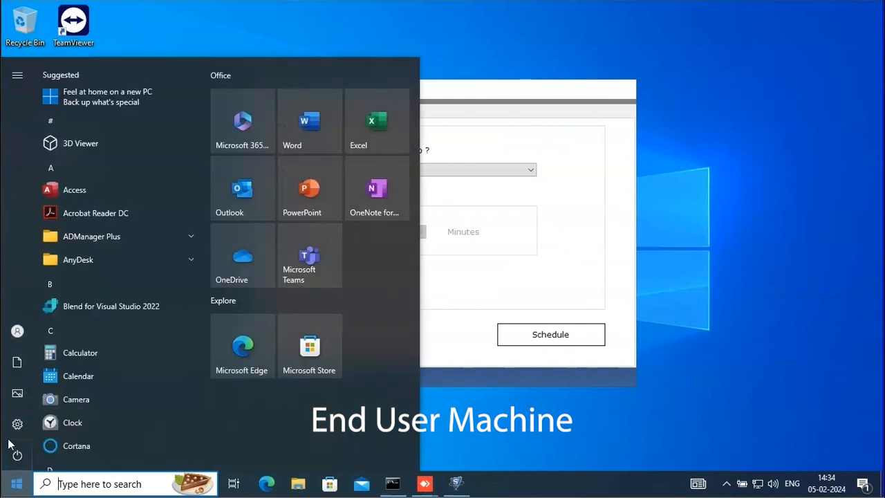
Schedule a Restart Now restart of the end-user machine in System Restart Manager
mouse_move(18, 322)
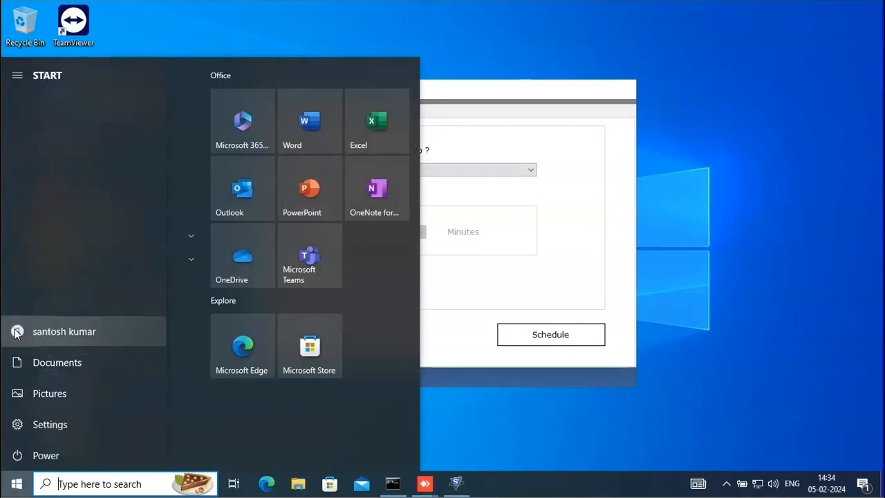
left_click(535, 410)
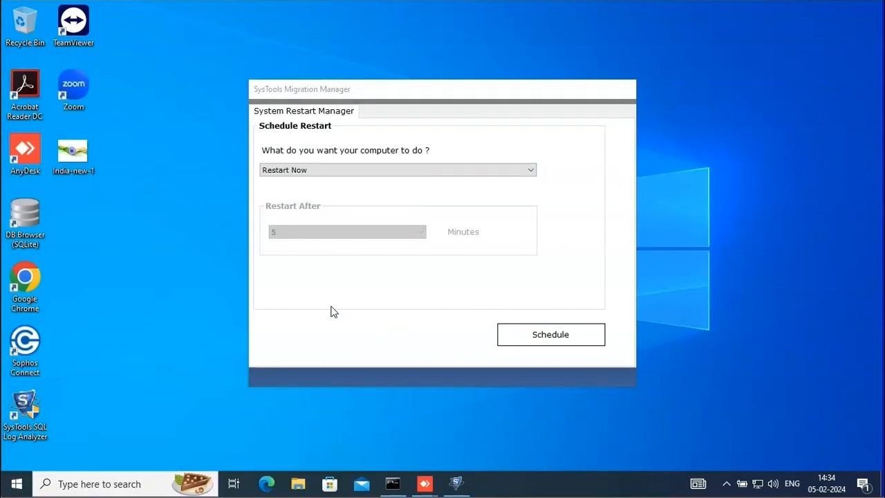
left_click(532, 170)
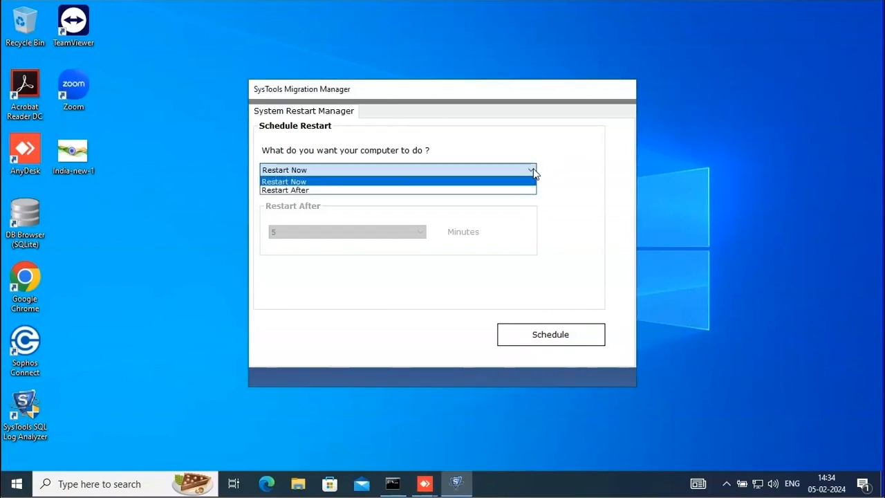
left_click(533, 169)
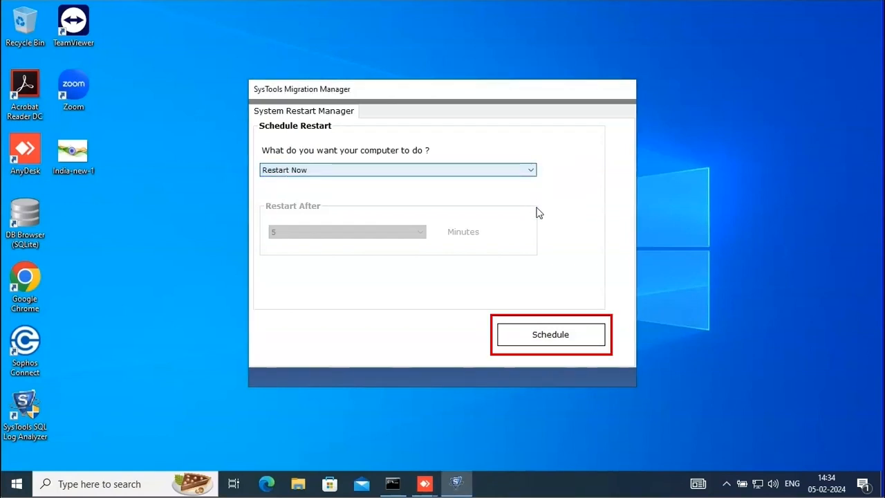
left_click(570, 342)
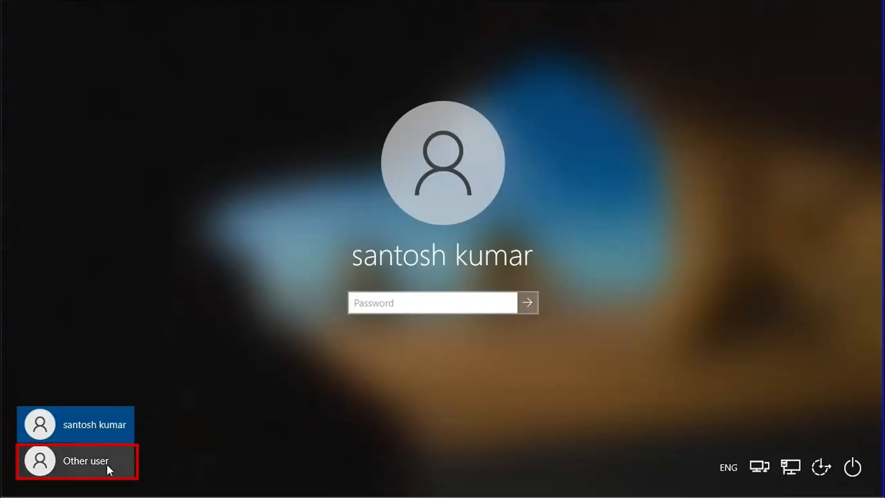
Sign in as Other user with the migrated user's name and current password
left_click(108, 470)
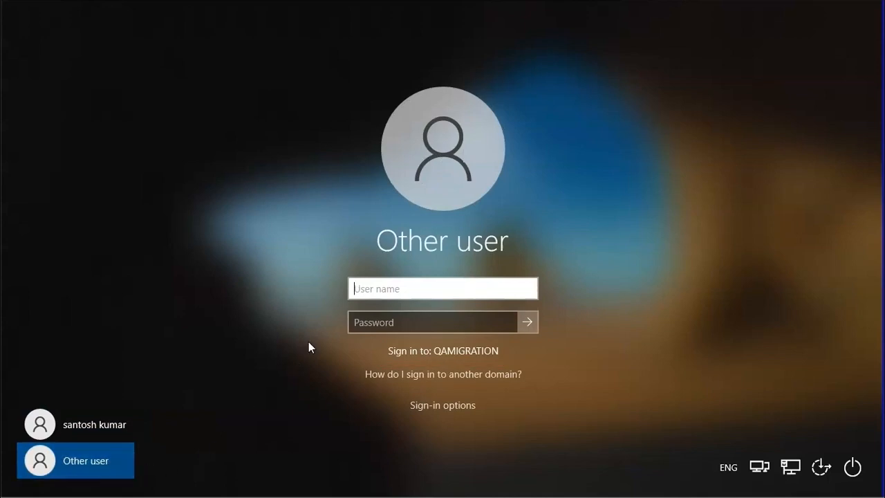
left_click(385, 293)
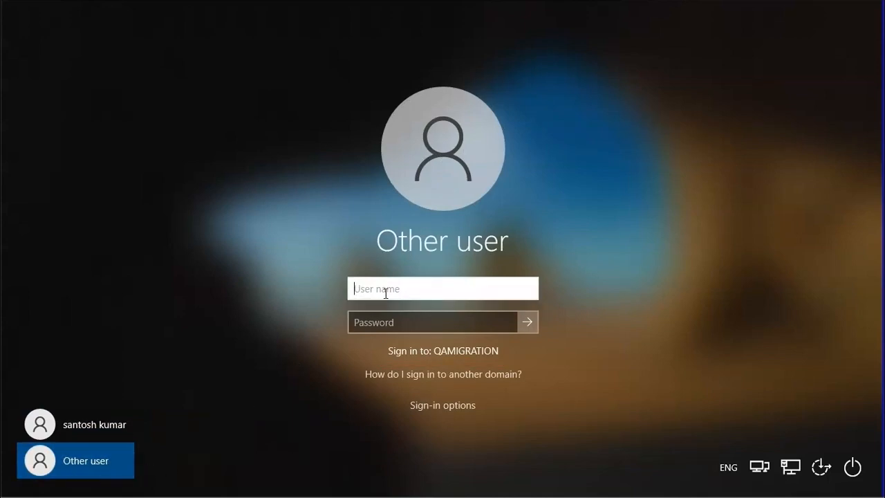
key("Tab")
type("•••••••••")
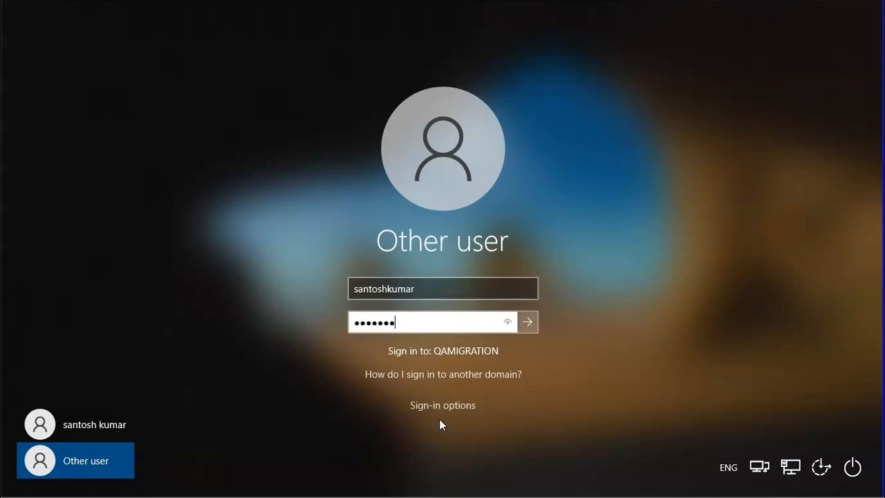
type("•••")
left_click(527, 321)
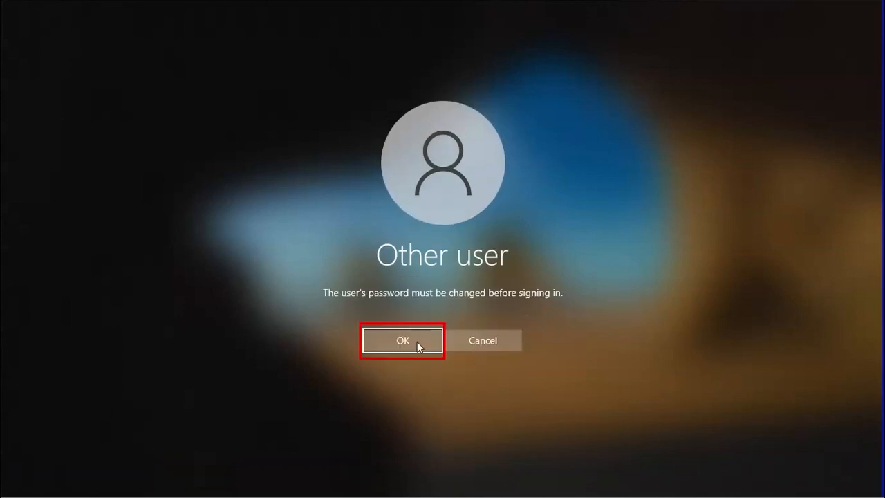
Set and confirm a new password for the migrated user and continue signing in
left_click(402, 341)
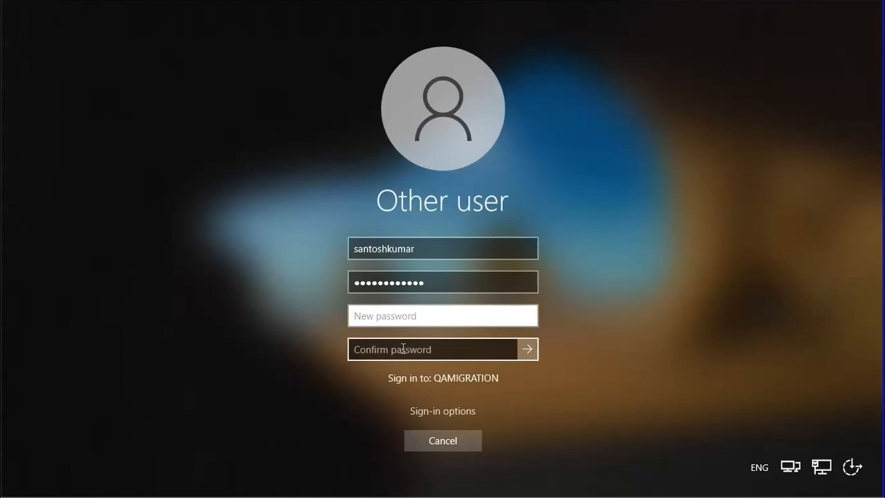
type("•••••••••••••")
left_click(403, 347)
type("•••••••••")
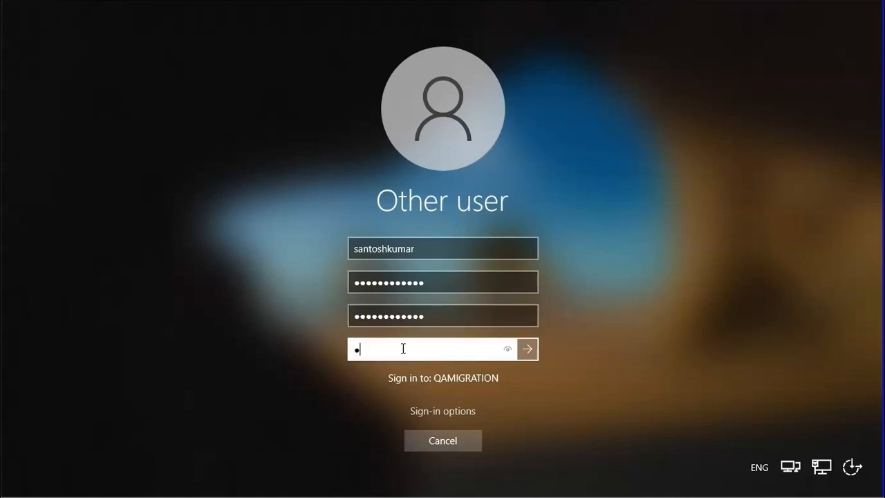
type("••••")
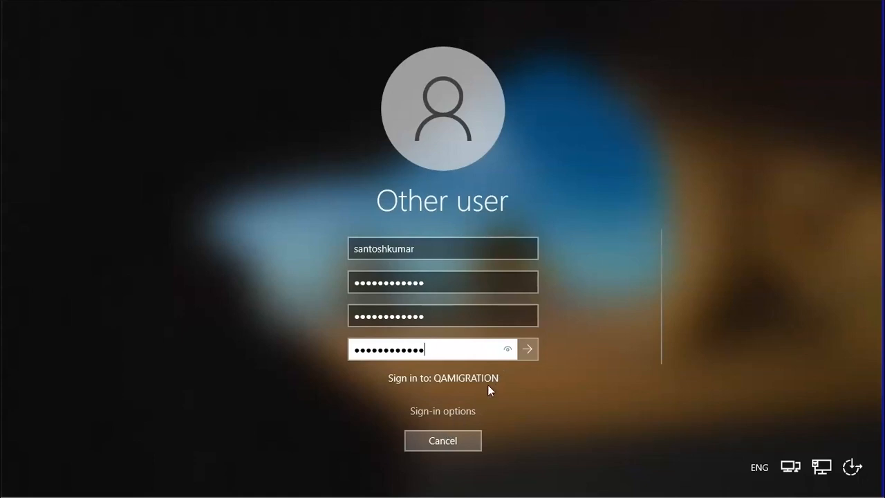
left_click(525, 350)
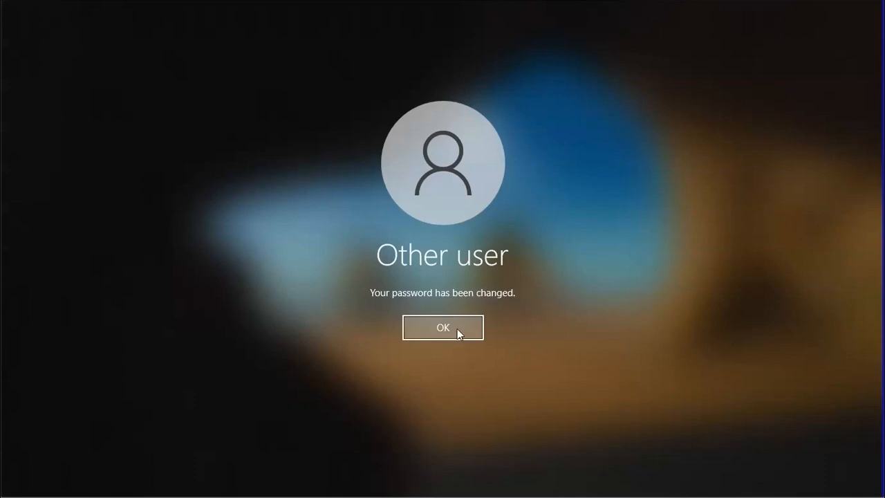
left_click(455, 328)
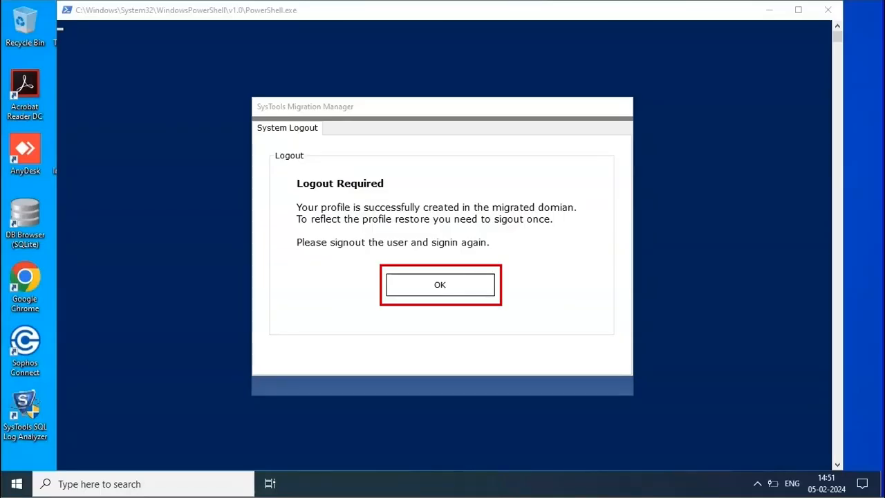
Acknowledge both Logout Required notices and close the PowerShell window
left_click(424, 282)
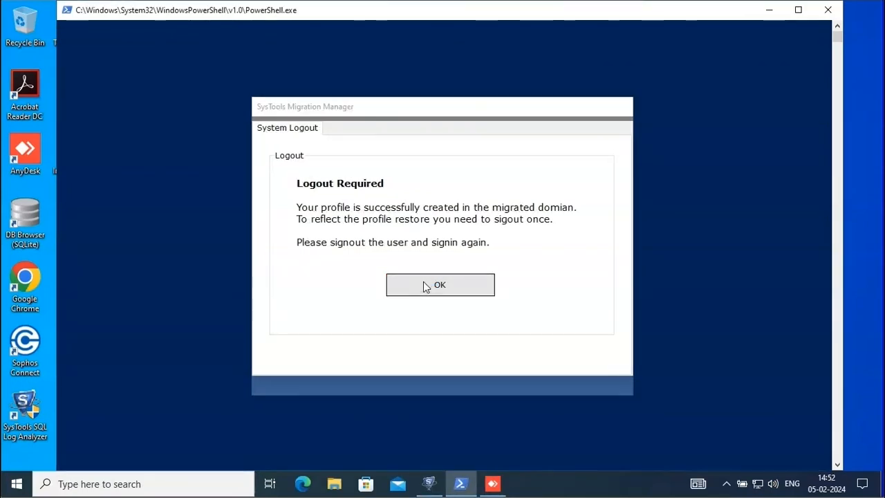
left_click(424, 288)
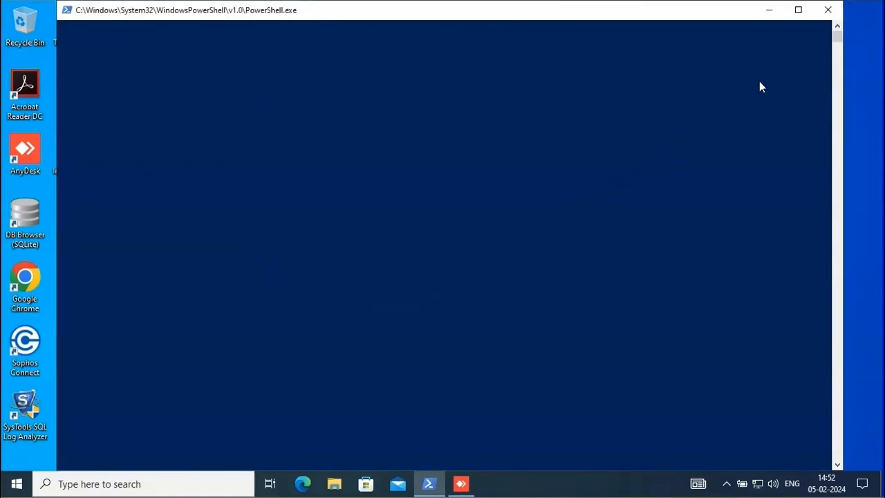
left_click(828, 10)
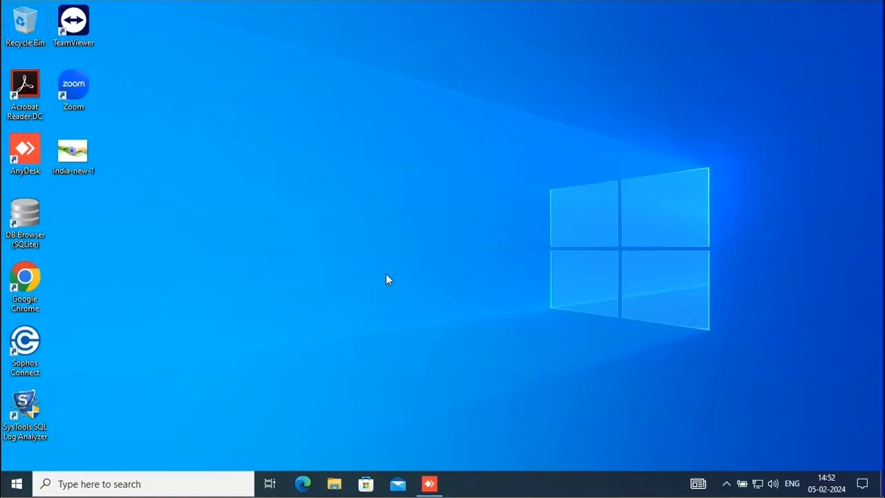
Sign out of Windows 10 via the Start menu account icon, then sign back in with the user's password
left_click(14, 484)
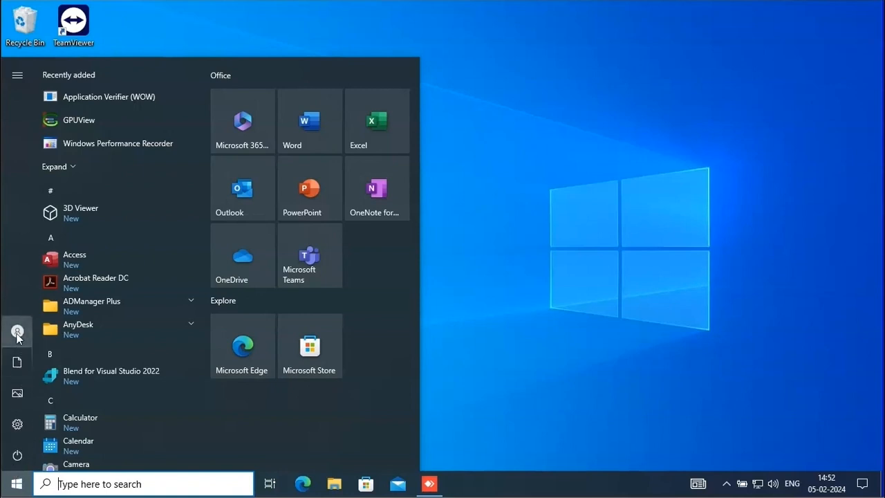
mouse_move(17, 336)
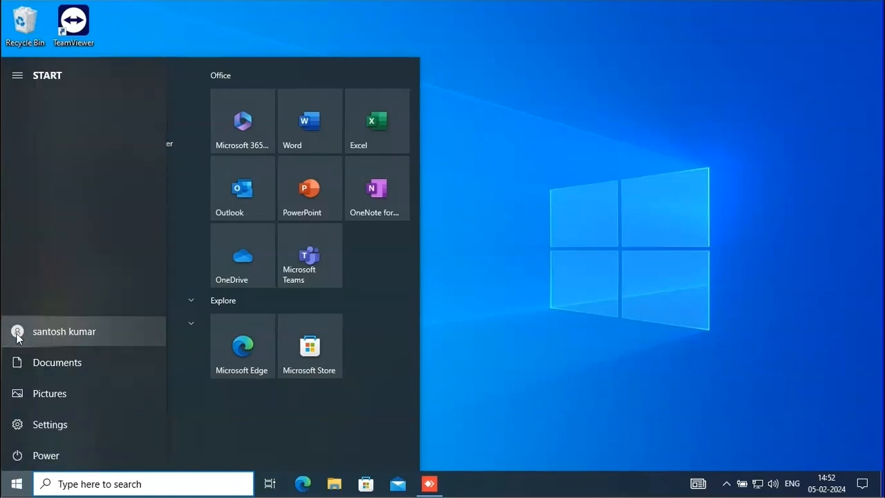
left_click(18, 336)
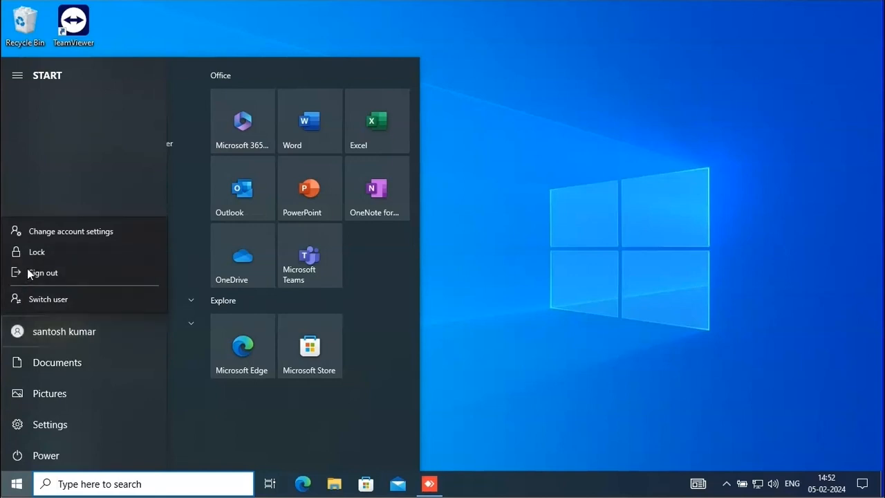
left_click(29, 274)
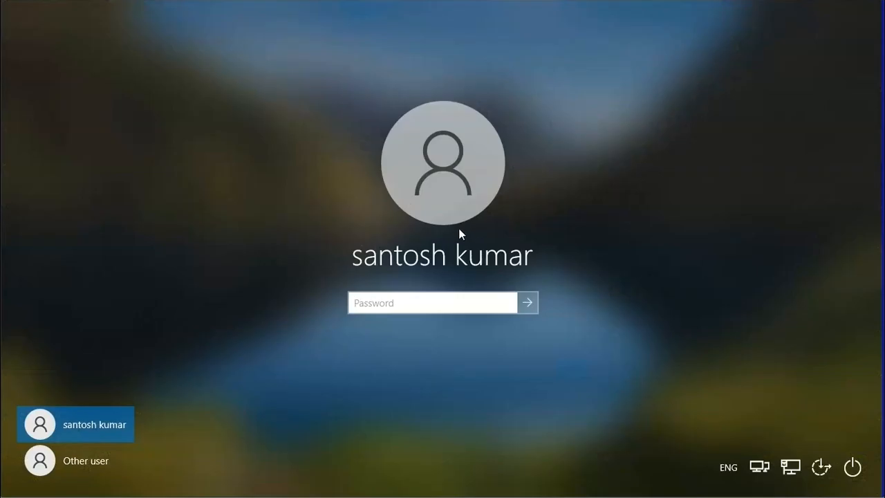
type("************")
key("Return")
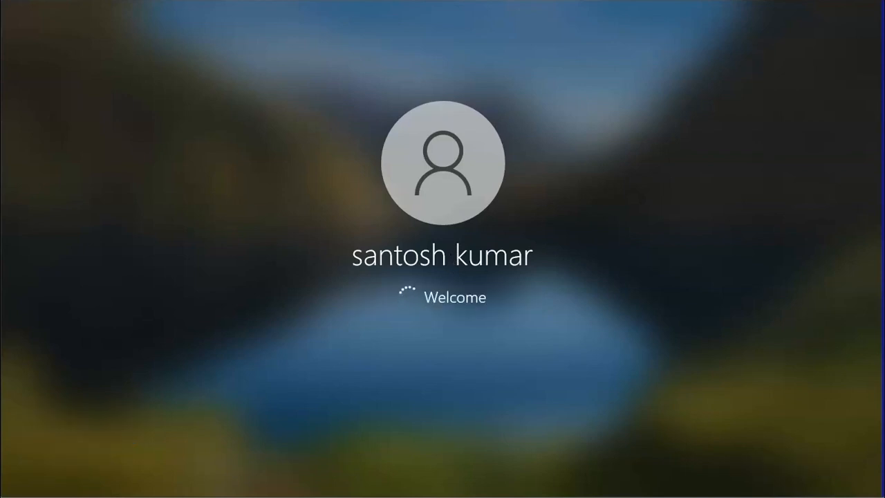